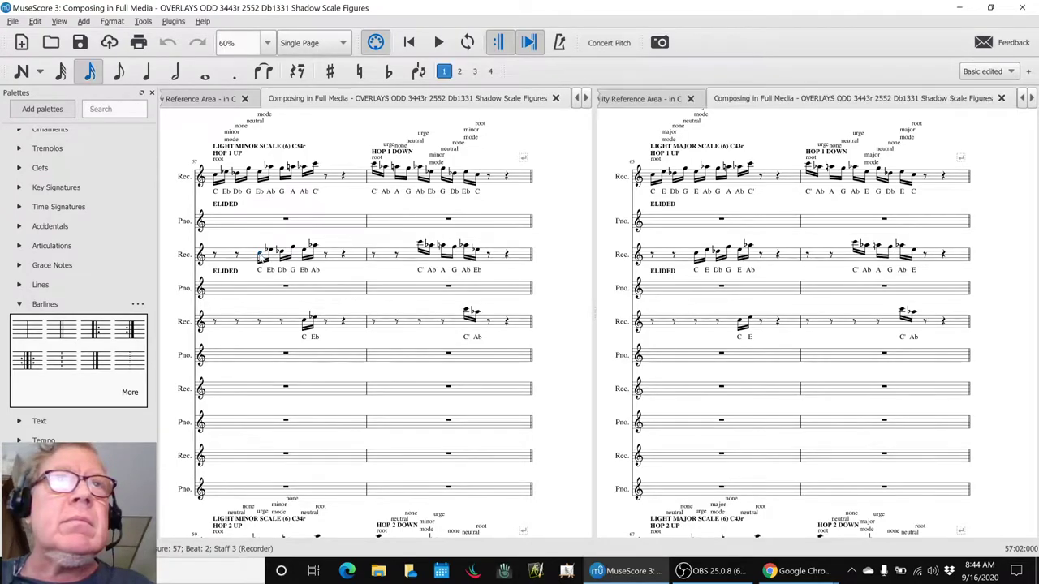
# - Play back the light minor figure in measure 57, then stop
pyautogui.press('space')
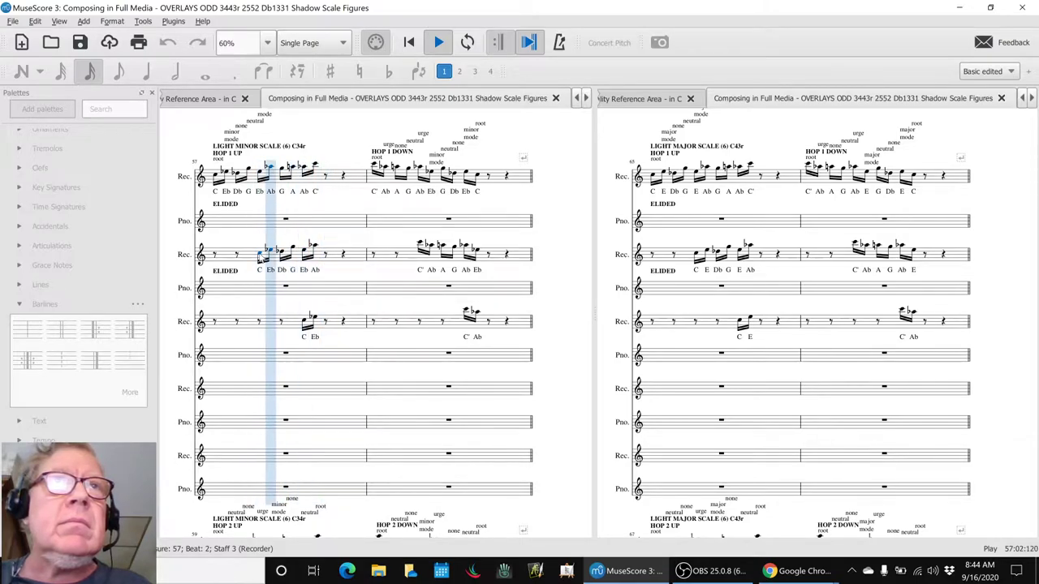
pyautogui.scroll(1, 260, 257)
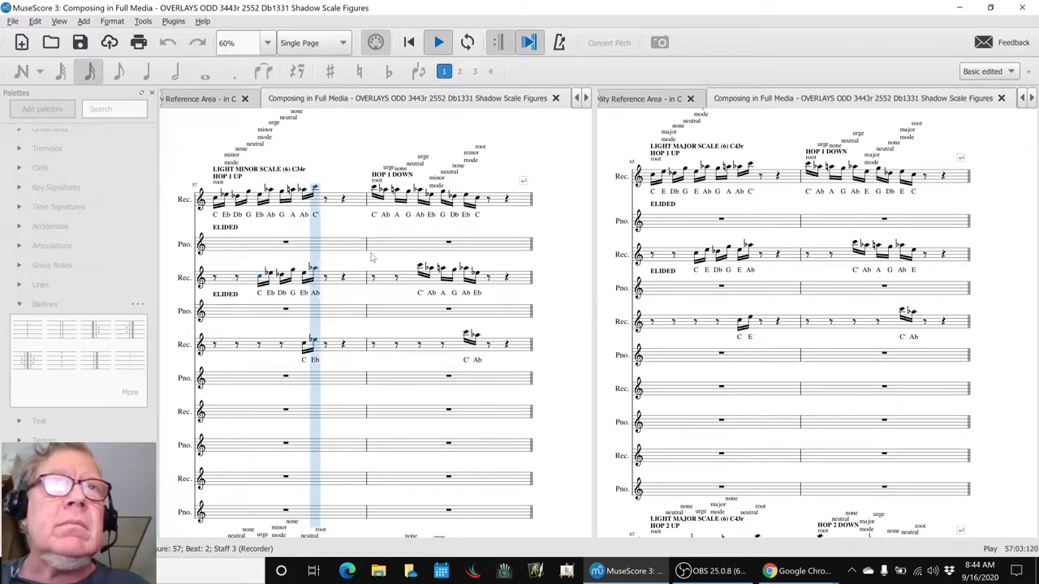
pyautogui.press('space')
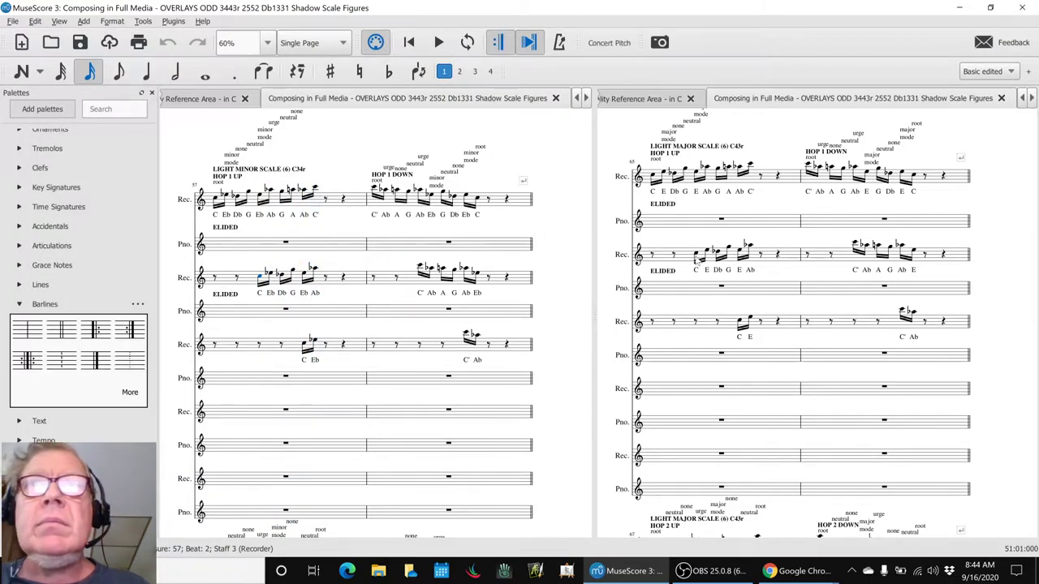
# - Play the light major figure from measure 65's first note several times, then stop
pyautogui.click(696, 256)
pyautogui.press('space')
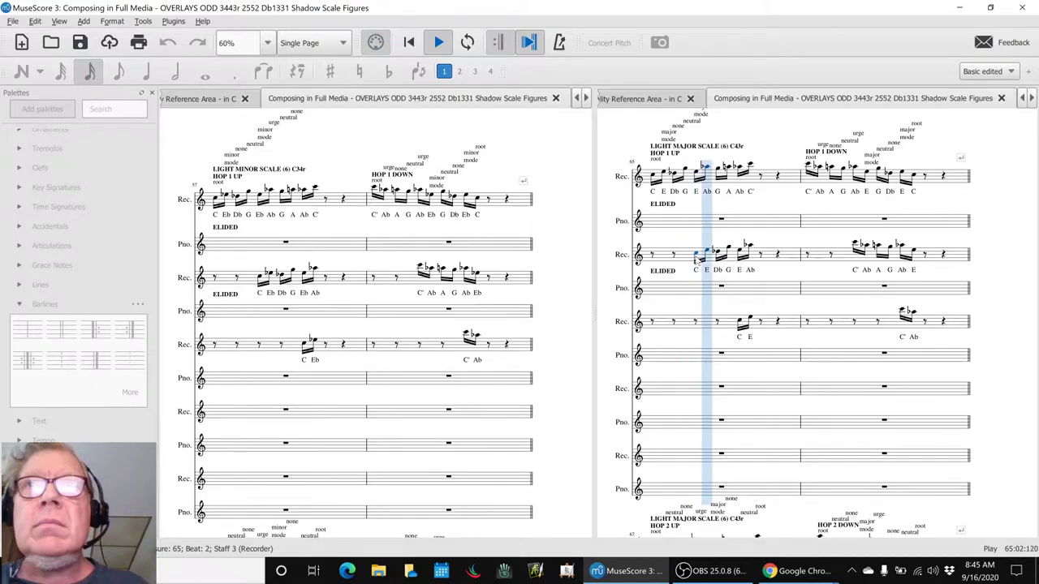
pyautogui.click(696, 258)
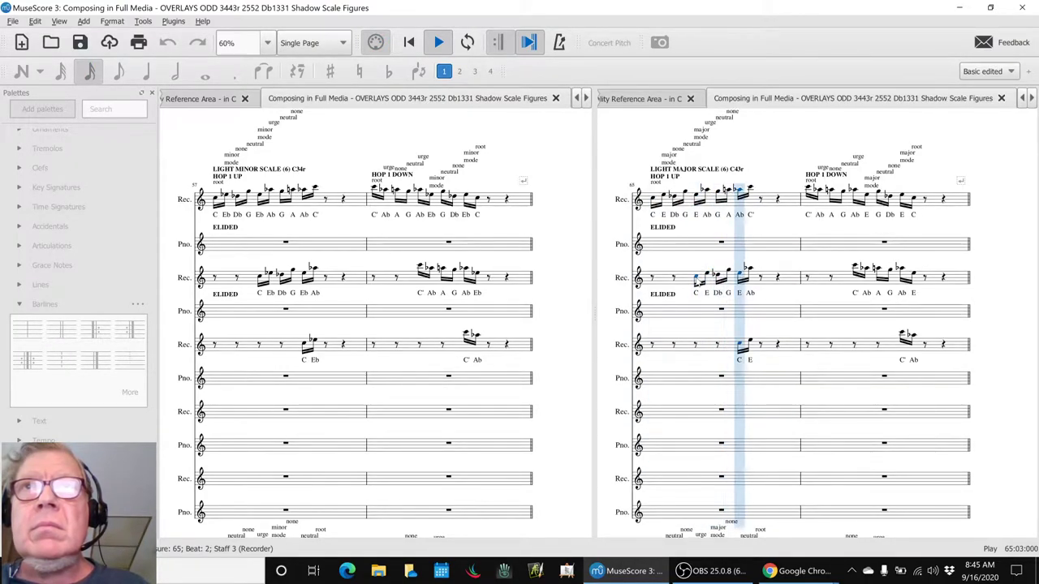
pyautogui.click(696, 280)
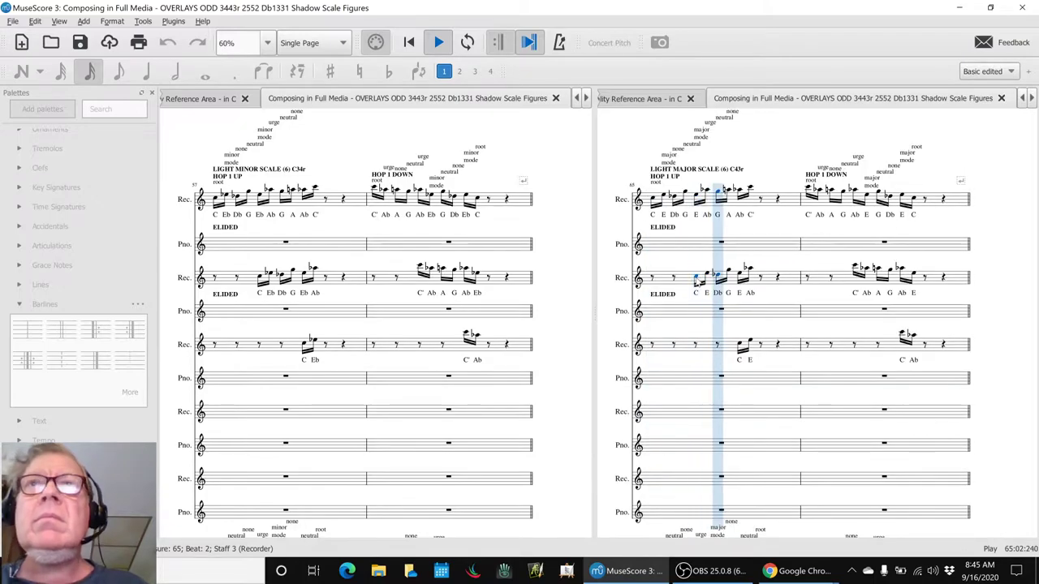
pyautogui.press('space')
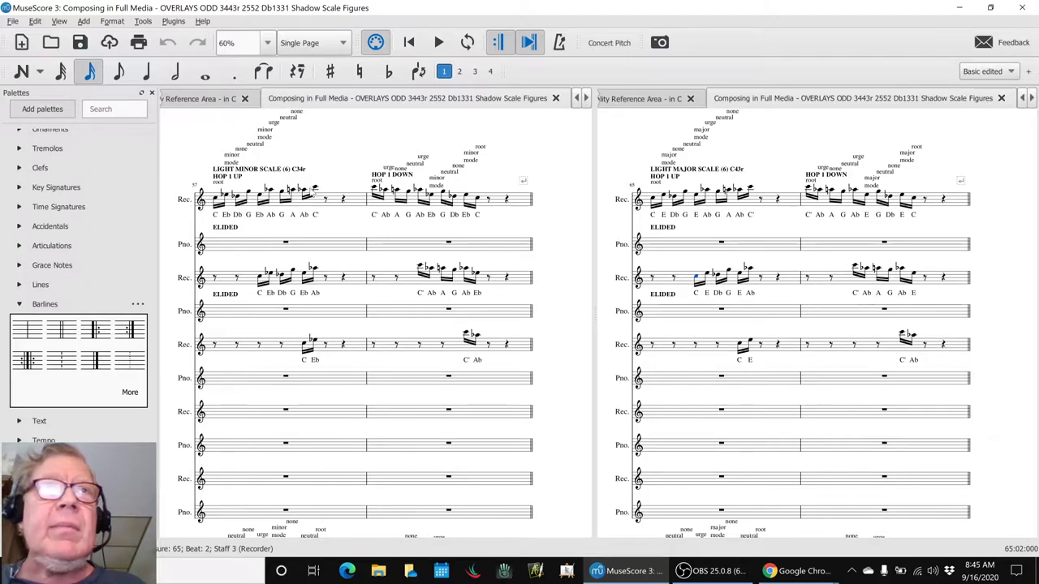
# - Replay measure 57 from its Ab note and from an earlier note
pyautogui.click(301, 189)
pyautogui.press('space')
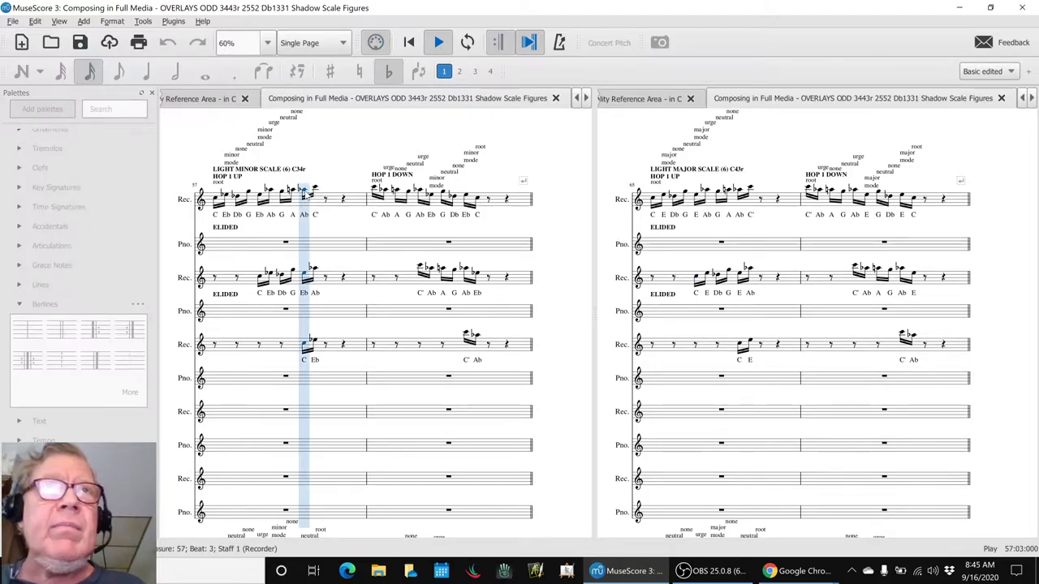
pyautogui.press('space')
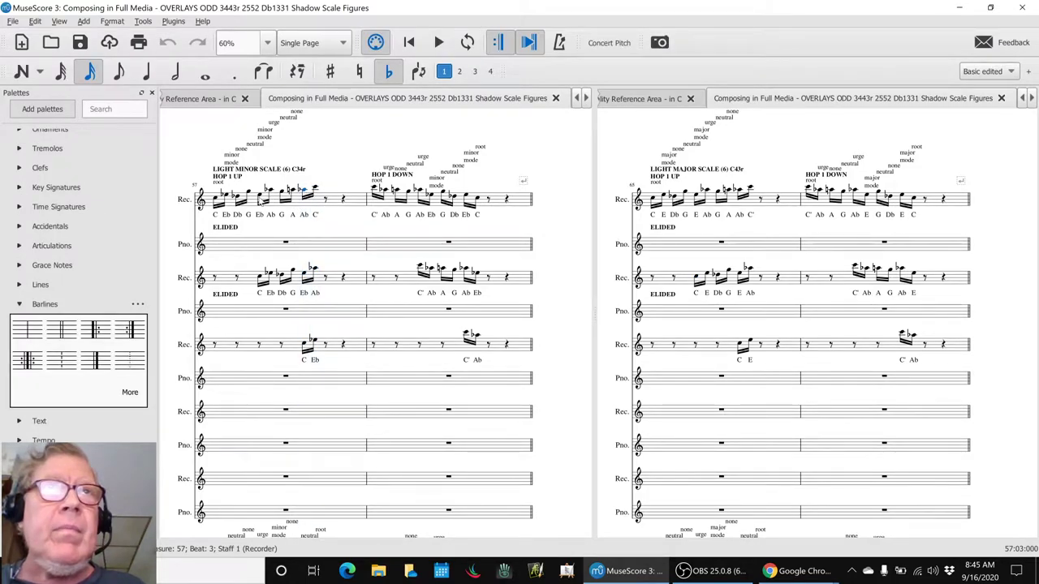
pyautogui.click(260, 193)
pyautogui.press('space')
# - Replay measure 65 from a later note and from its E note
pyautogui.press('space')
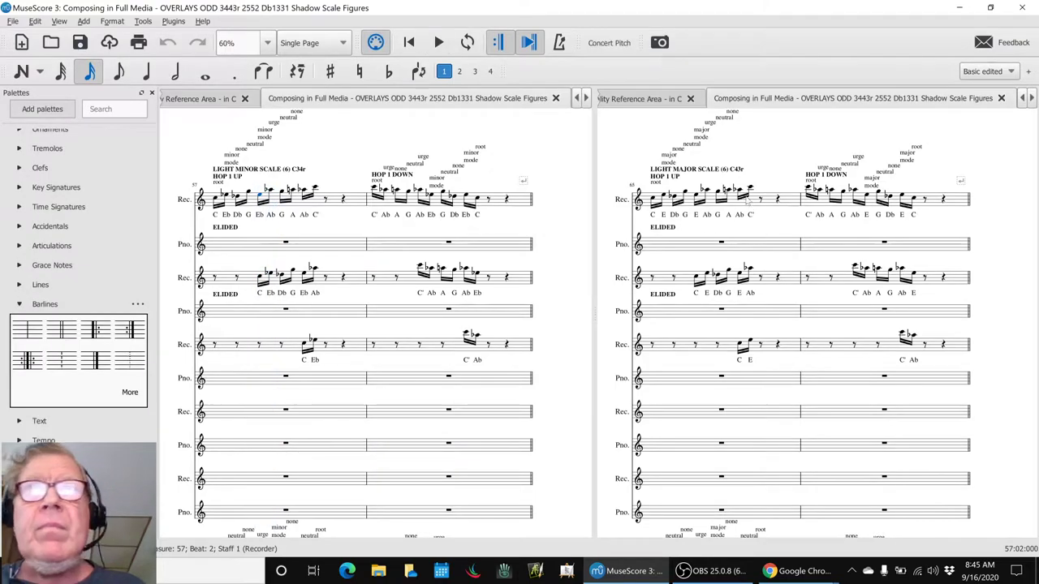
pyautogui.click(741, 195)
pyautogui.press('space')
pyautogui.press('space')
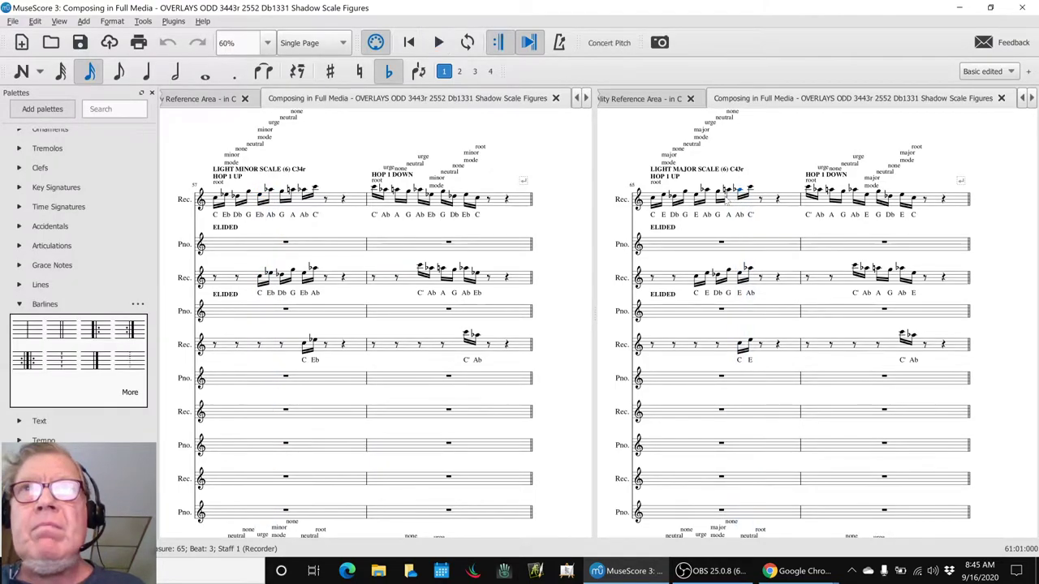
pyautogui.click(695, 196)
pyautogui.press('space')
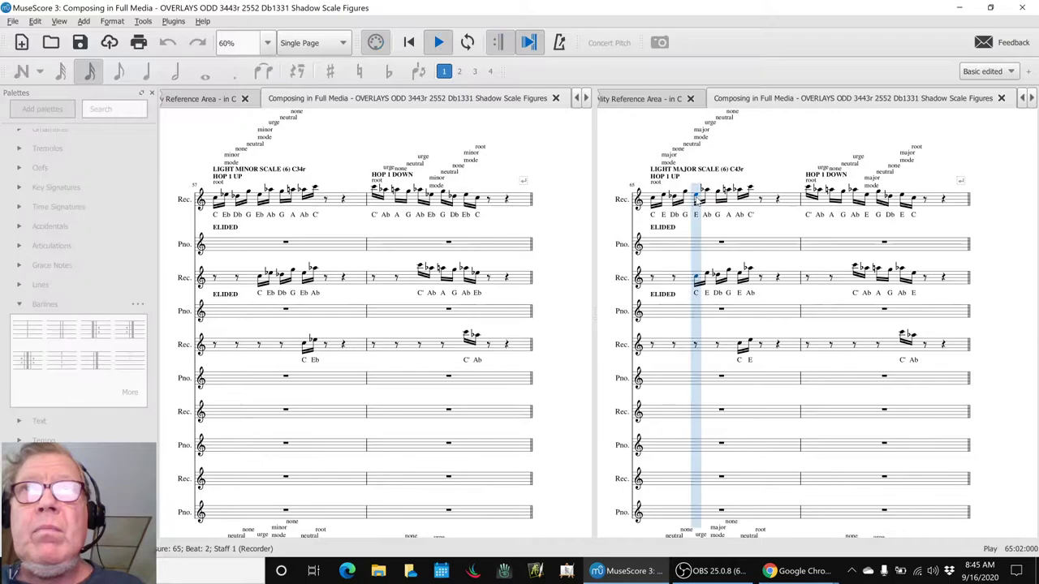
pyautogui.press('space')
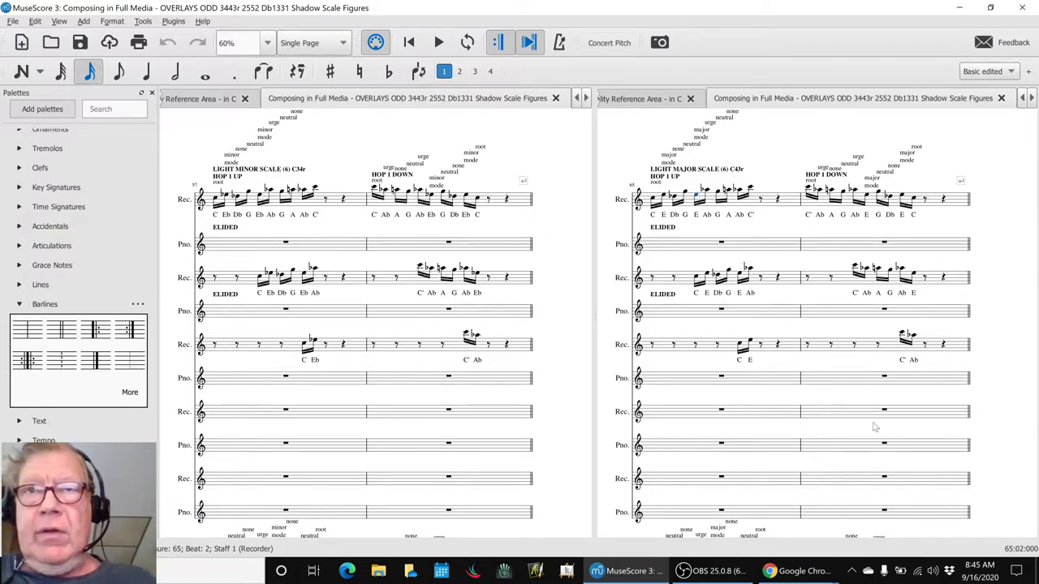
# - Minimize OBS, check the second Ideas entry in row 24, and return to MuseScore
pyautogui.click(715, 570)
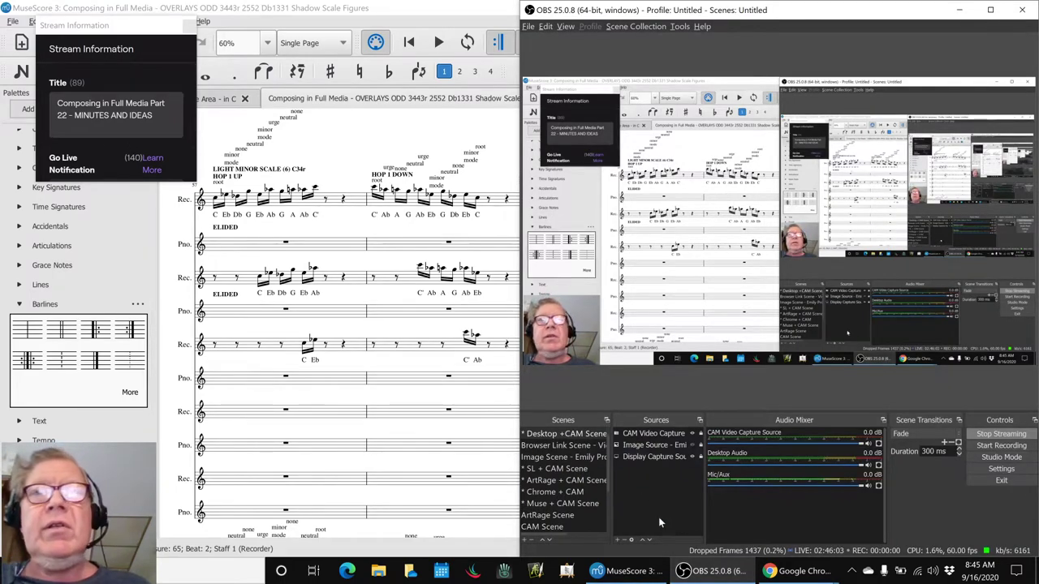
pyautogui.click(694, 573)
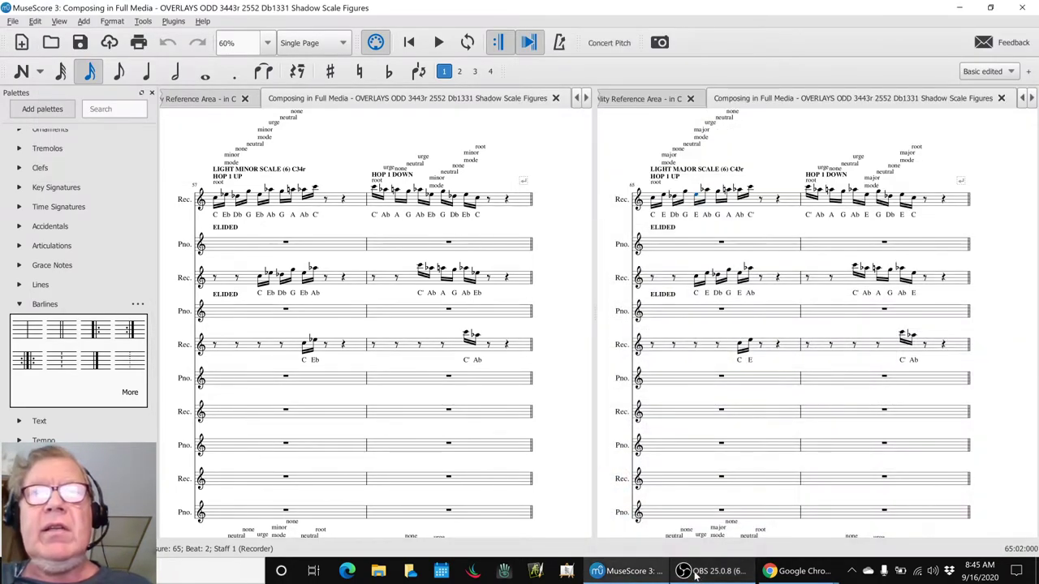
pyautogui.hotkey('alt', 'Tab')
pyautogui.hotkey('alt', 'Tab')
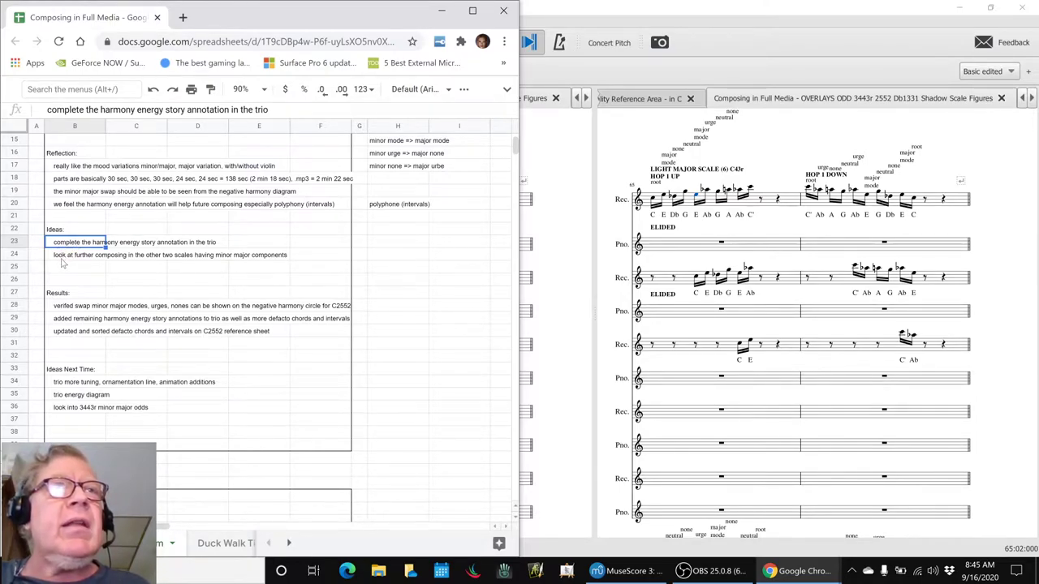
pyautogui.click(61, 259)
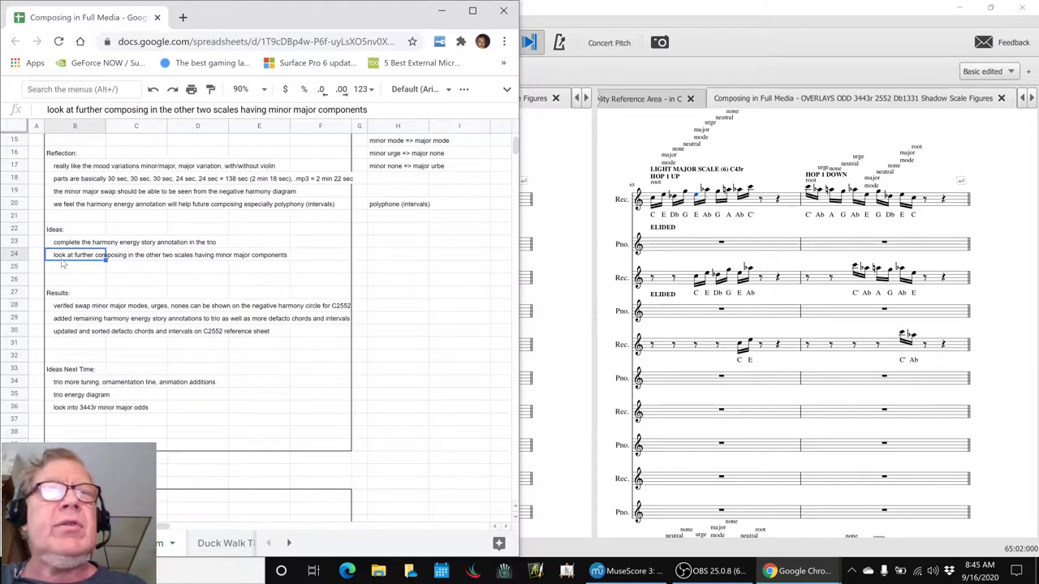
pyautogui.click(601, 14)
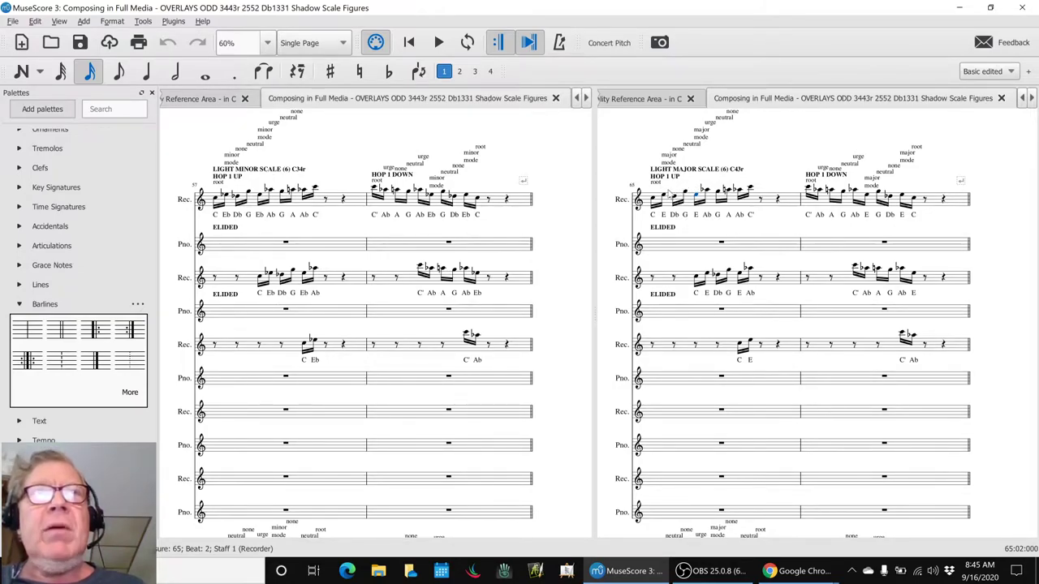
pyautogui.hotkey('alt', 'Tab')
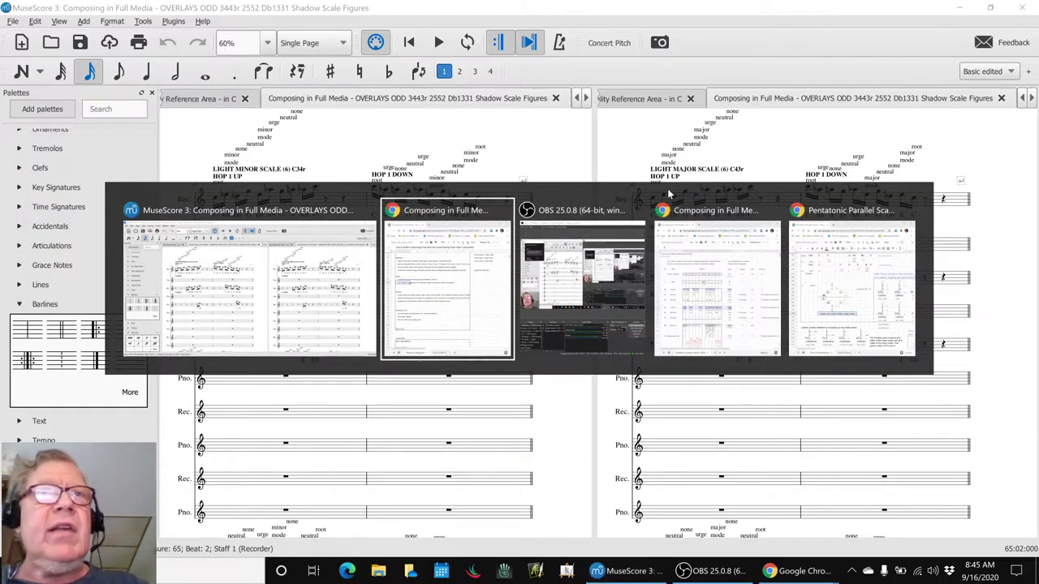
pyautogui.hotkey('alt', 'Tab')
pyautogui.hotkey('alt', 'Tab')
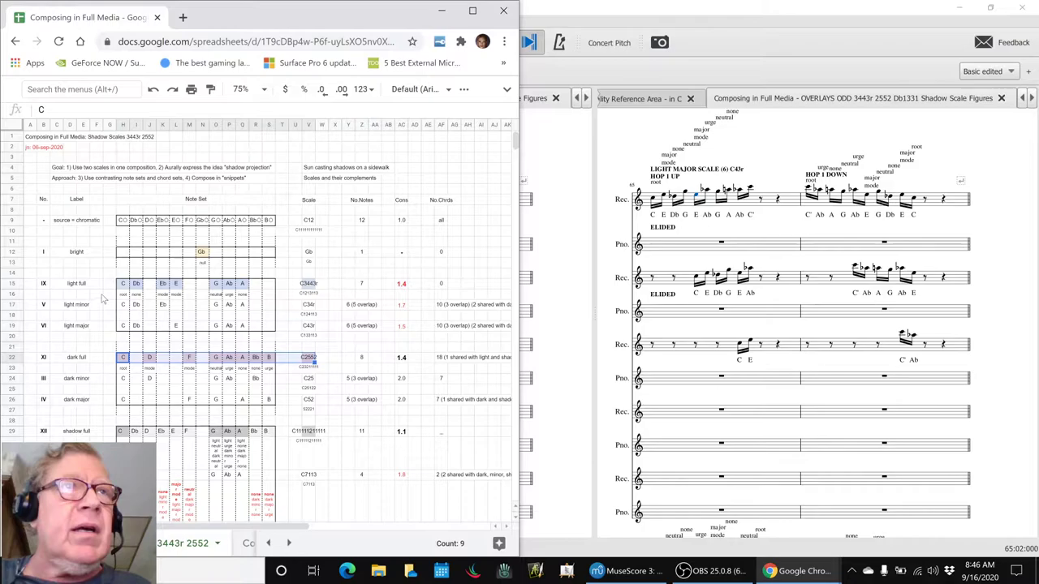
pyautogui.click(124, 284)
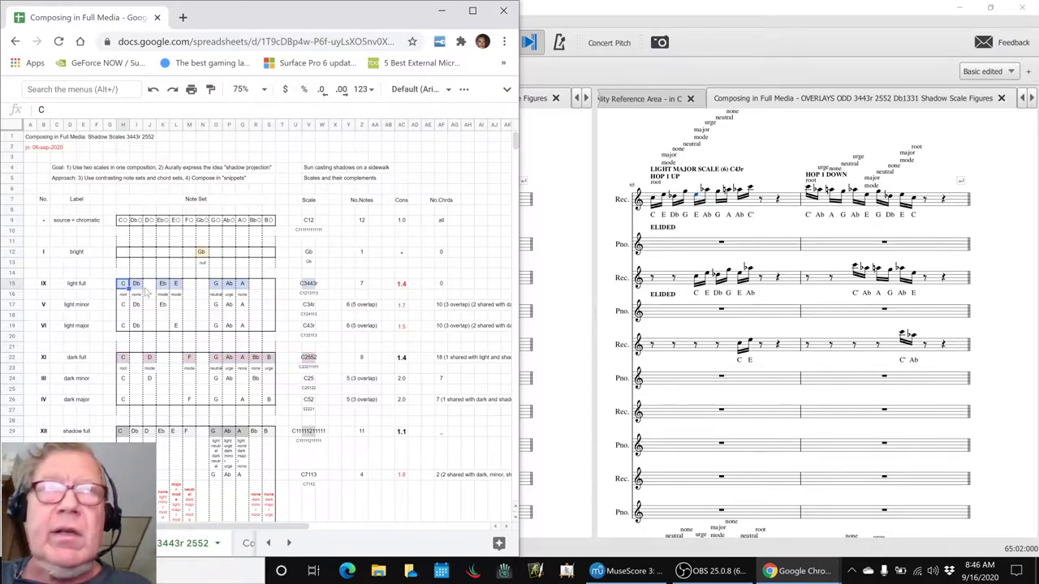
pyautogui.keyDown('shift'); pyautogui.click(309, 284); pyautogui.keyUp('shift')
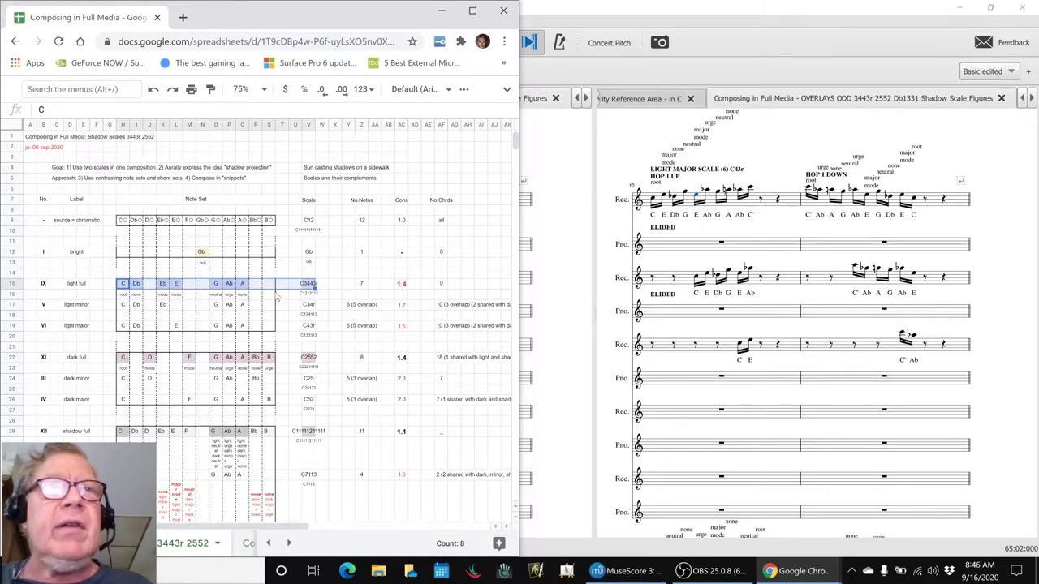
pyautogui.click(124, 359)
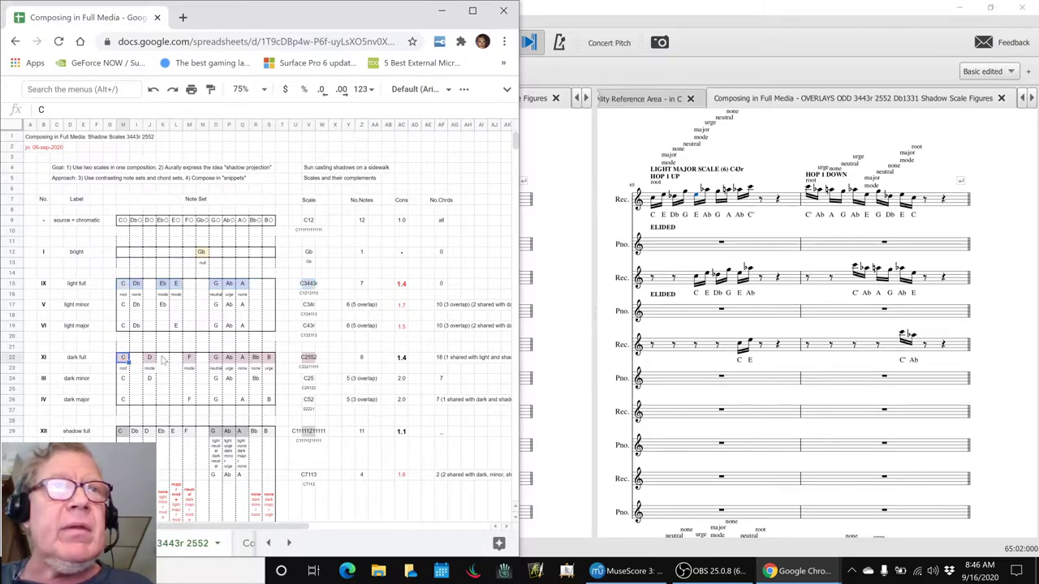
pyautogui.keyDown('shift'); pyautogui.click(311, 363); pyautogui.keyUp('shift')
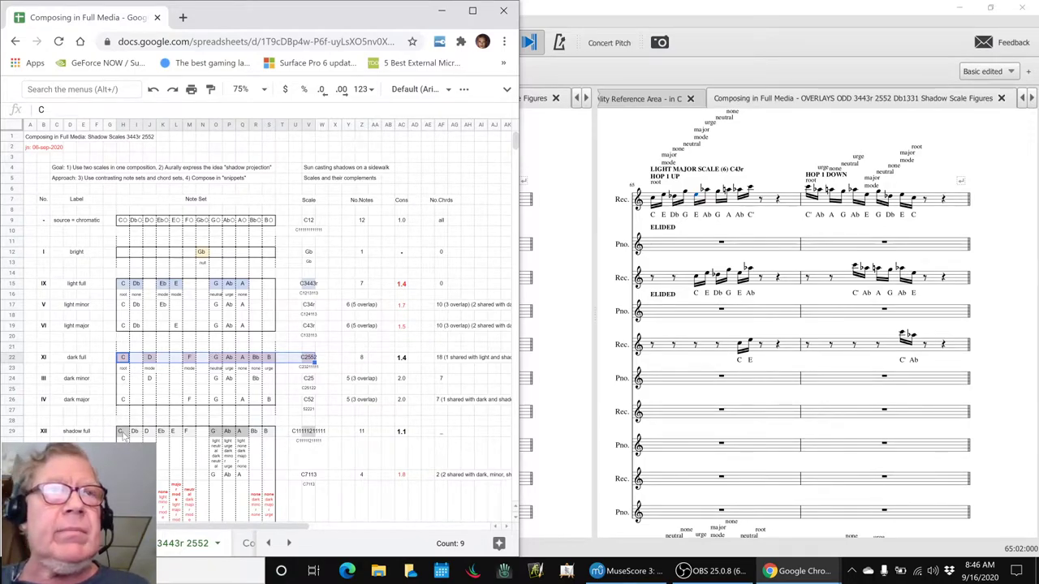
pyautogui.click(766, 19)
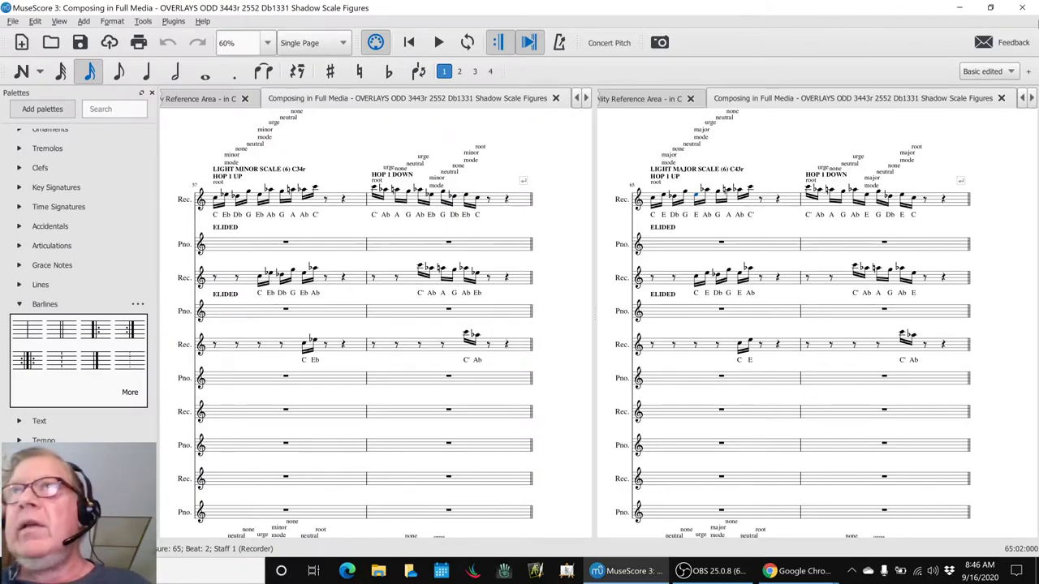
# - Show the Recorder Violin Trio score in both the right and left panes
pyautogui.click(1031, 98)
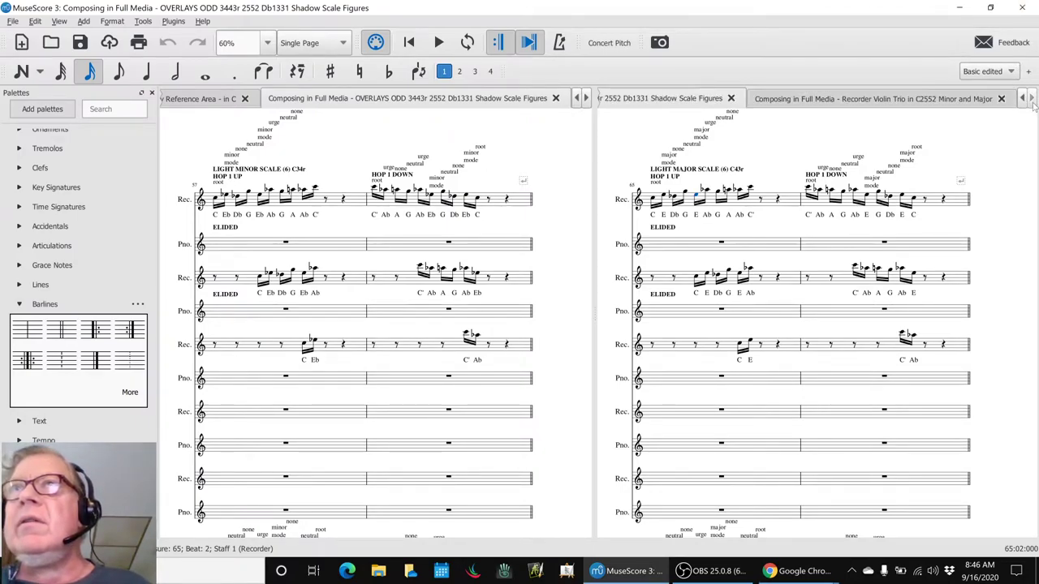
pyautogui.click(937, 106)
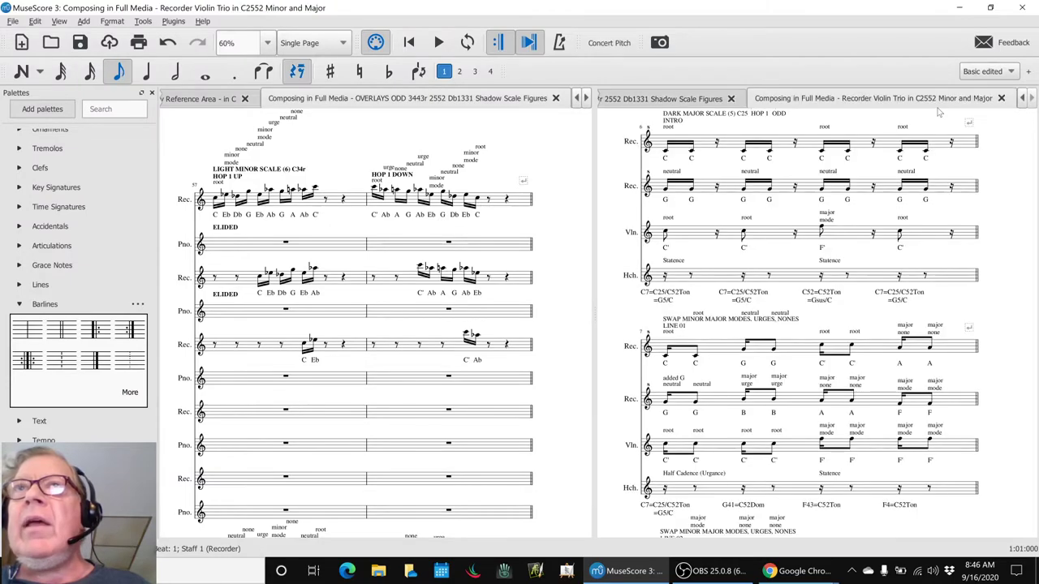
pyautogui.click(587, 99)
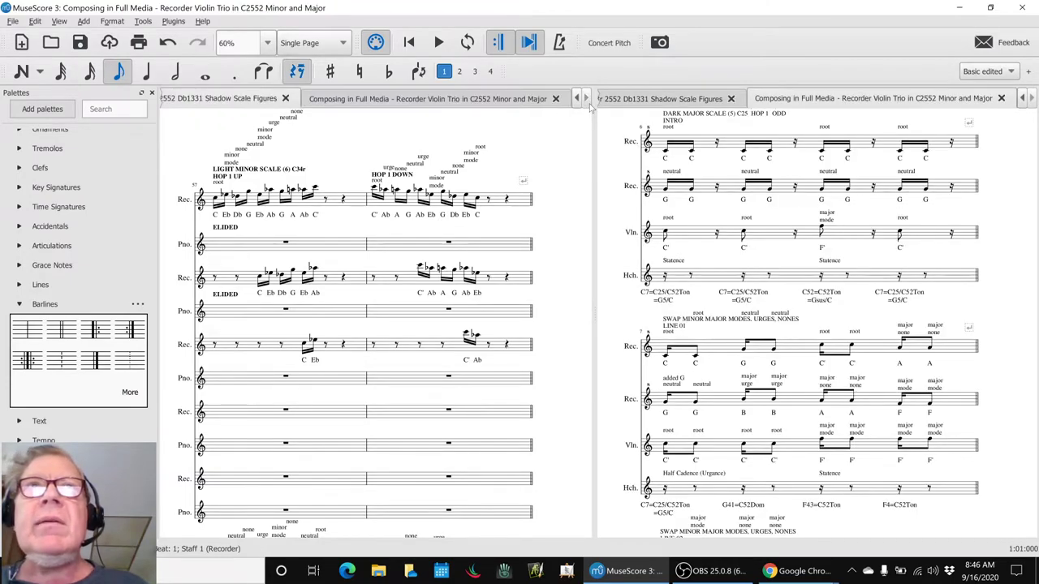
pyautogui.click(532, 101)
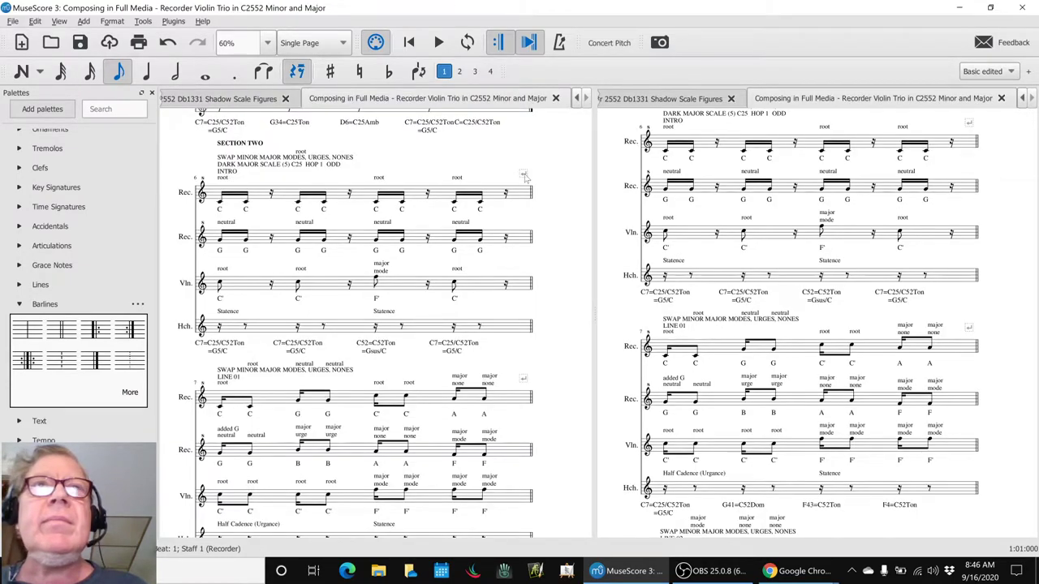
# - Play the score from the first violin note of measure 7
pyautogui.click(706, 280)
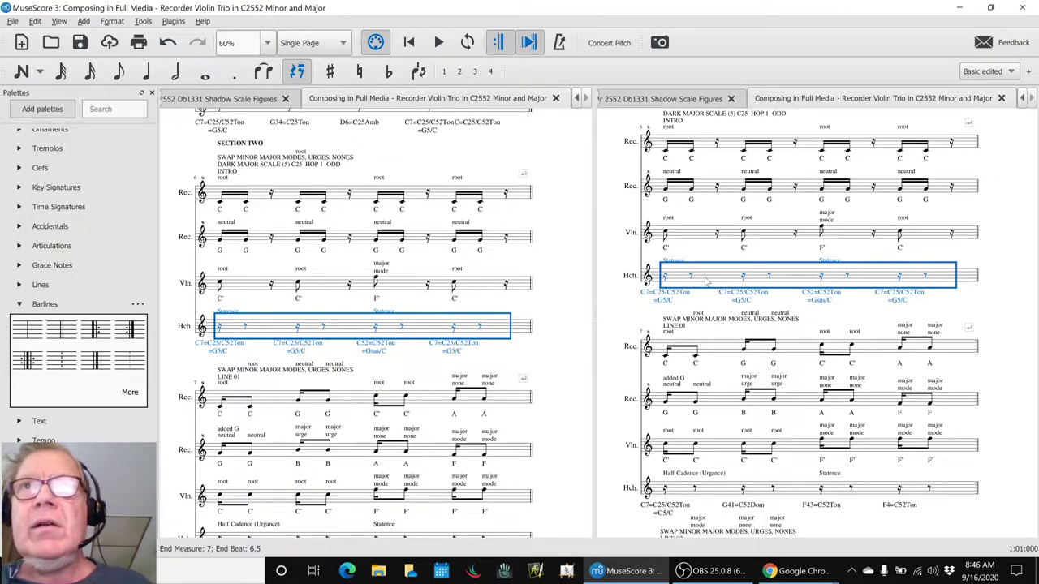
pyautogui.click(666, 235)
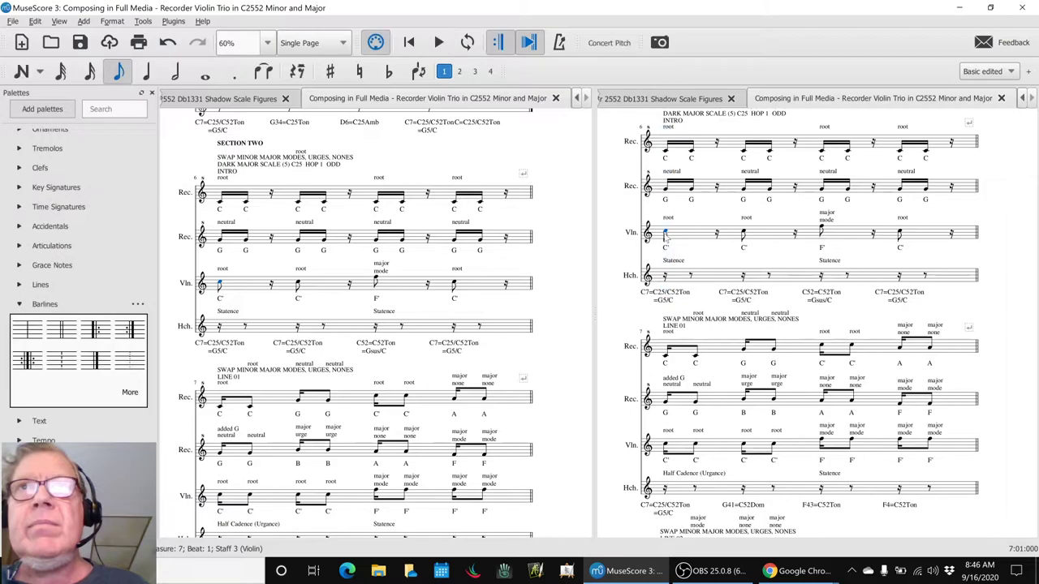
pyautogui.press('Escape')
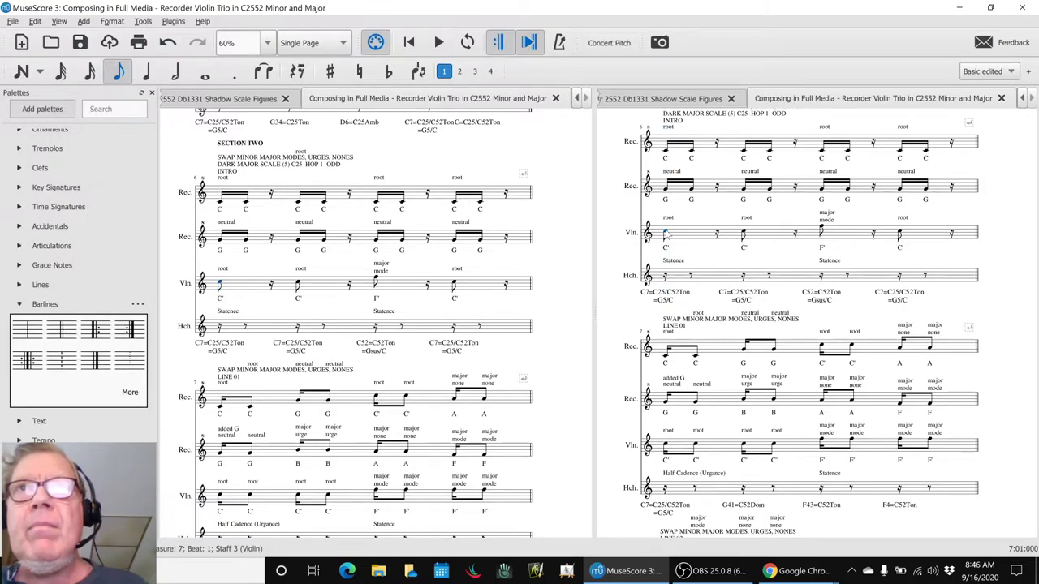
pyautogui.press('space')
pyautogui.press('space')
pyautogui.scroll(6, 704, 251)
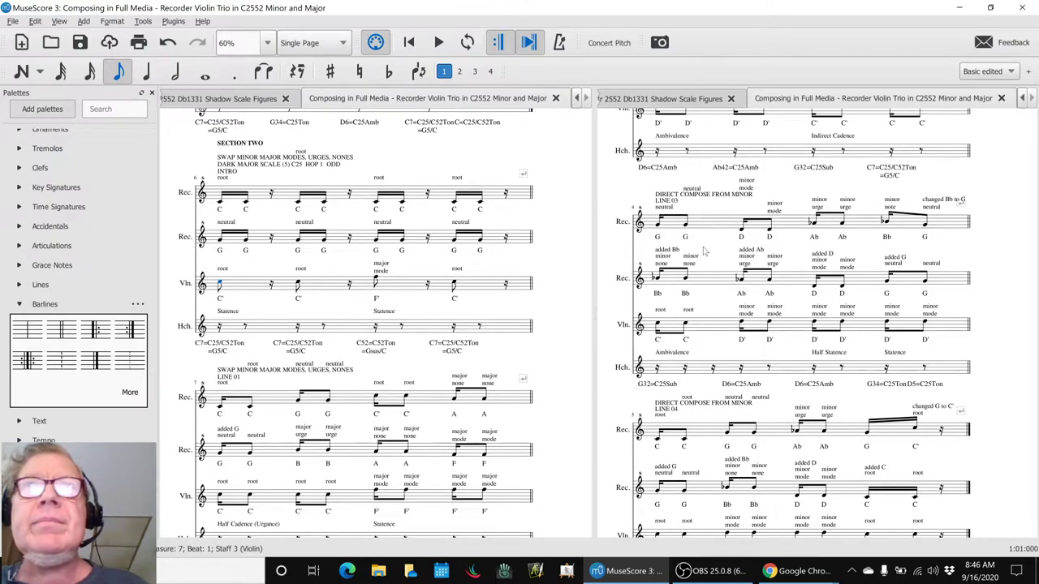
pyautogui.scroll(-3, 704, 252)
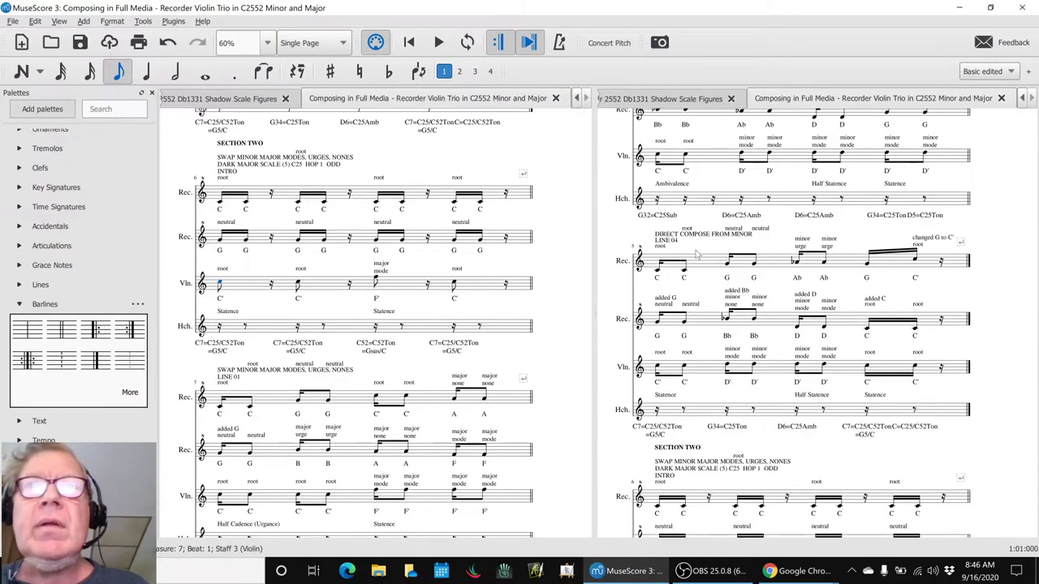
pyautogui.scroll(-3, 700, 258)
pyautogui.scroll(-1, 684, 270)
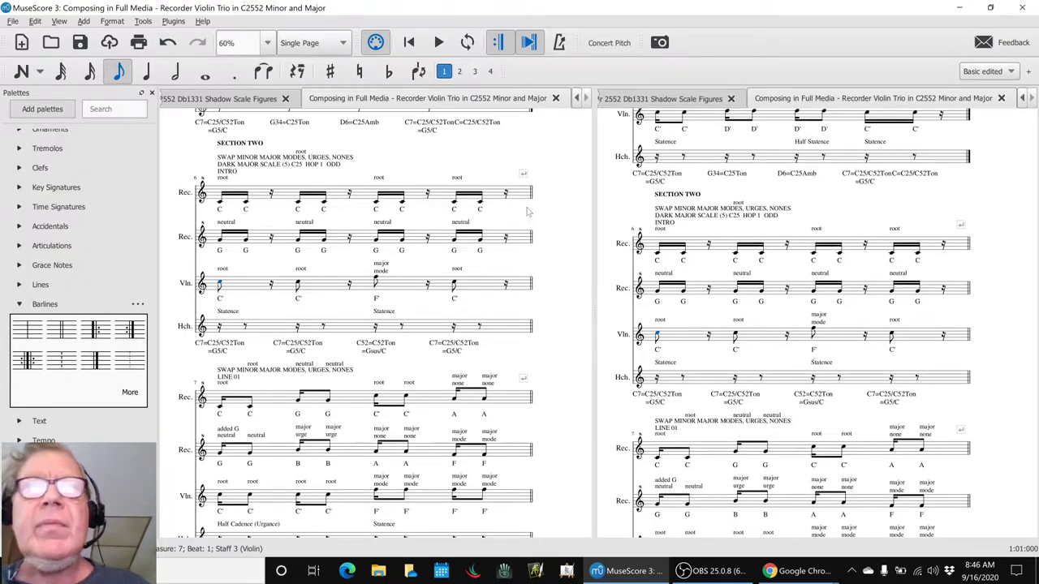
pyautogui.scroll(8, 527, 212)
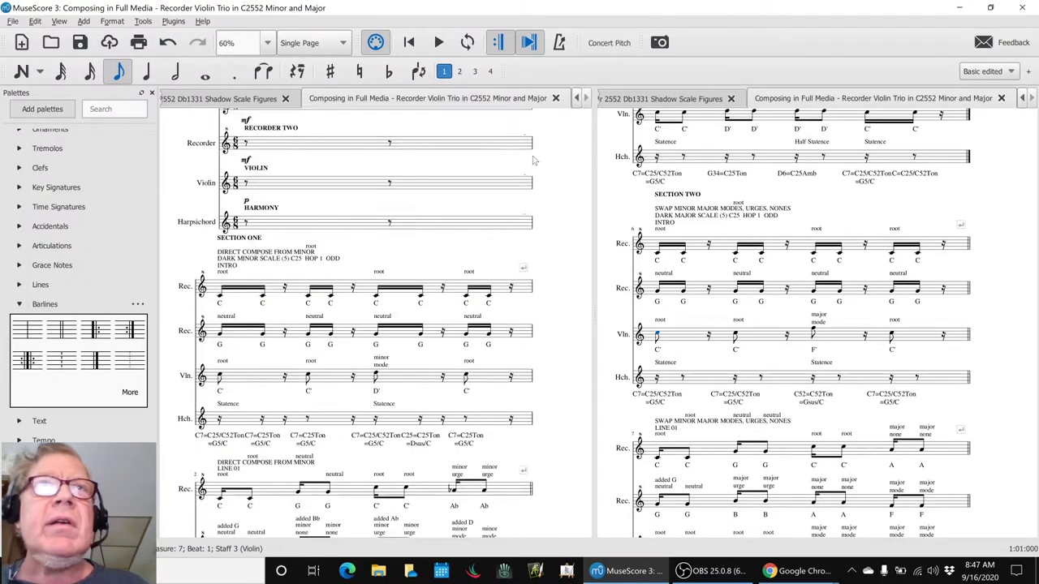
pyautogui.scroll(2, 534, 161)
pyautogui.scroll(-5, 532, 167)
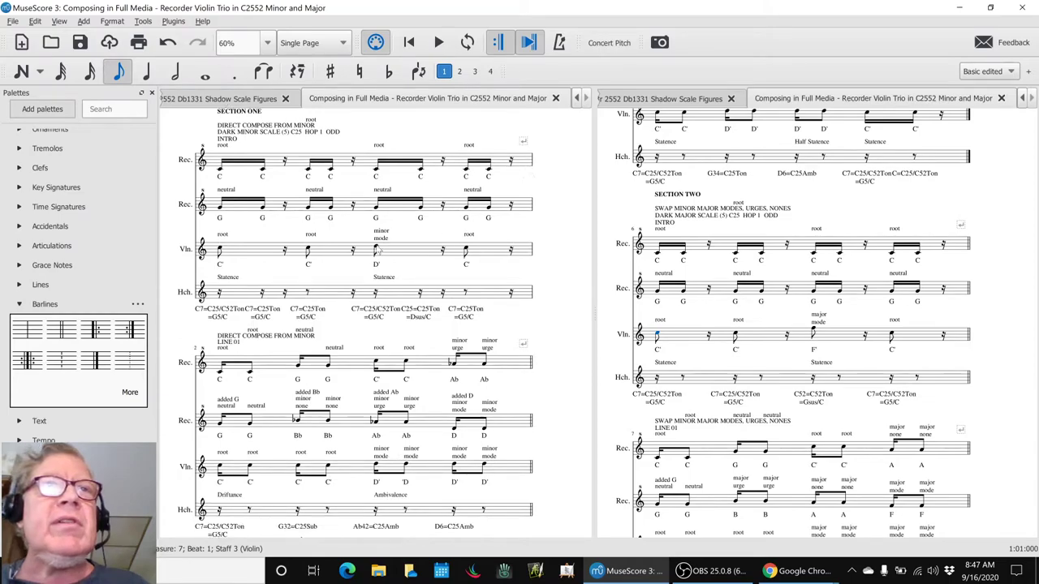
pyautogui.scroll(-4, 381, 251)
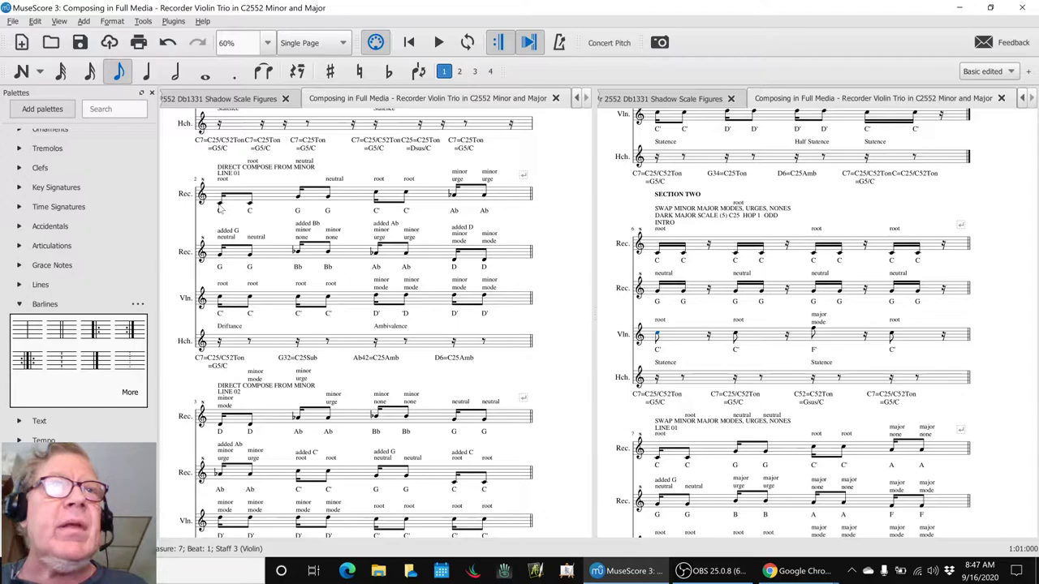
# - Play Line 01 from its opening recorder note, then Section Two from a measure 7 recorder note
pyautogui.click(219, 204)
pyautogui.scroll(3, 221, 209)
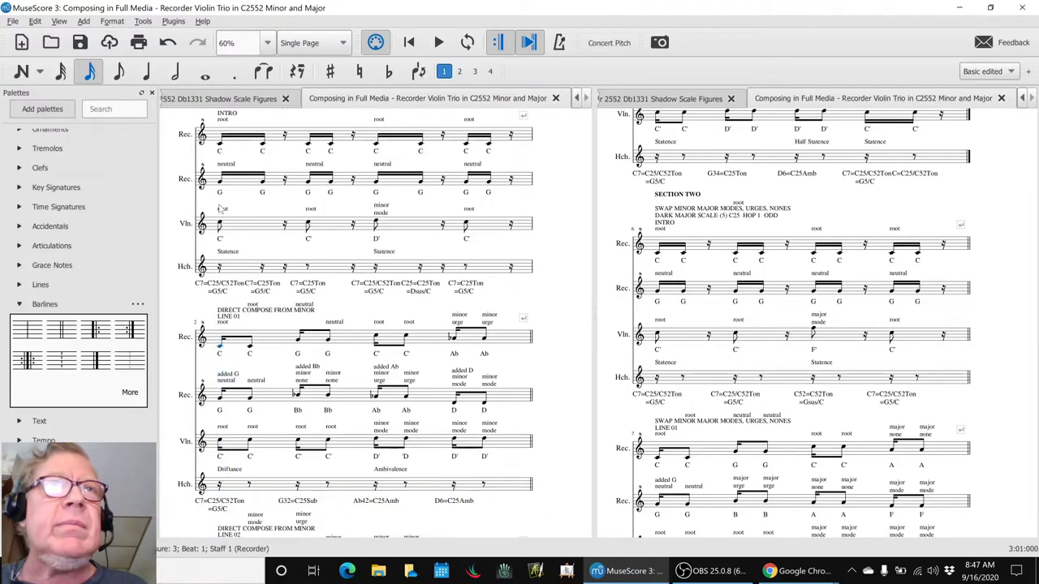
pyautogui.click(657, 258)
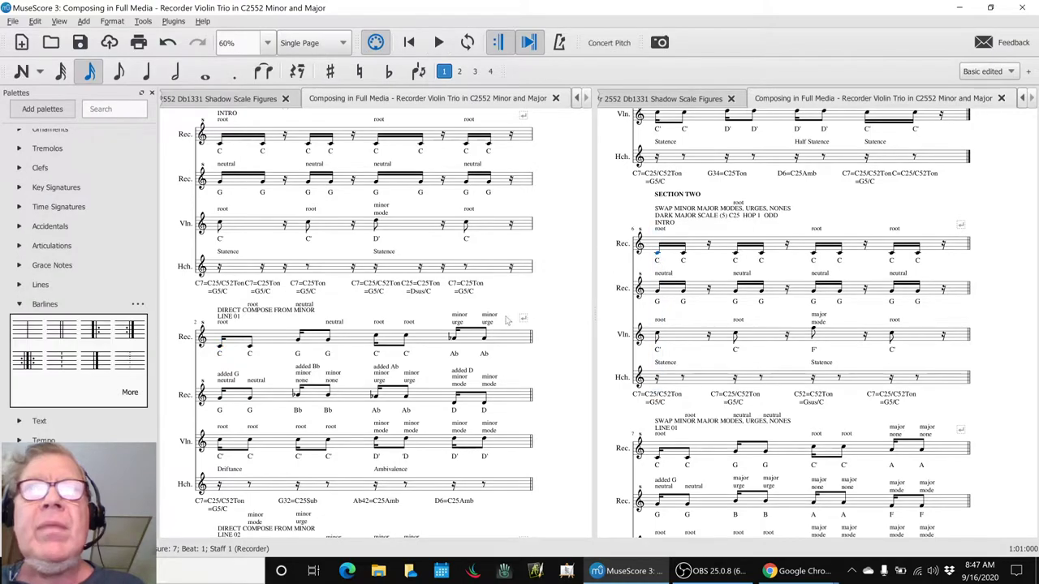
pyautogui.press('space')
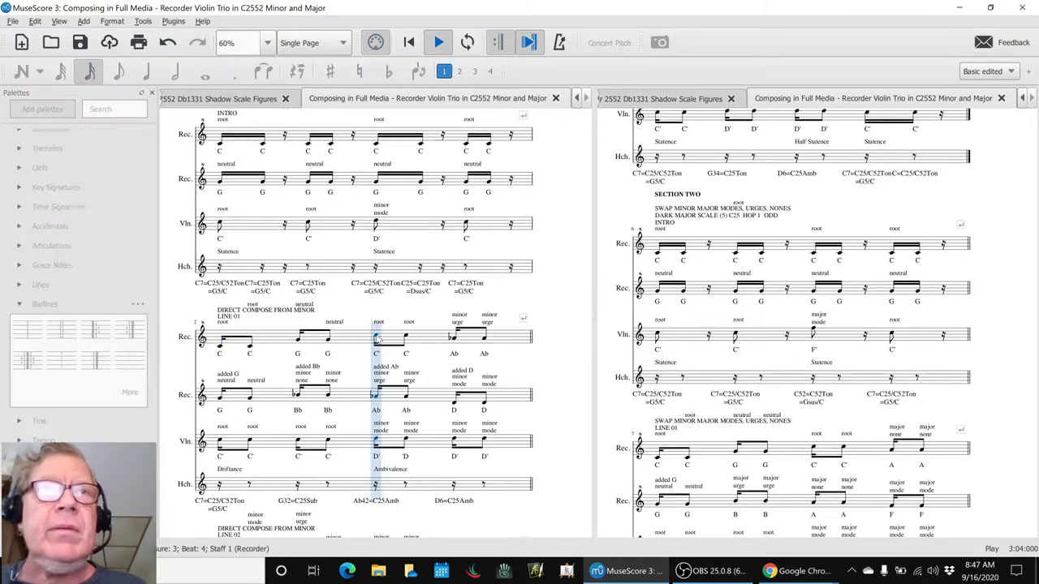
pyautogui.click(717, 283)
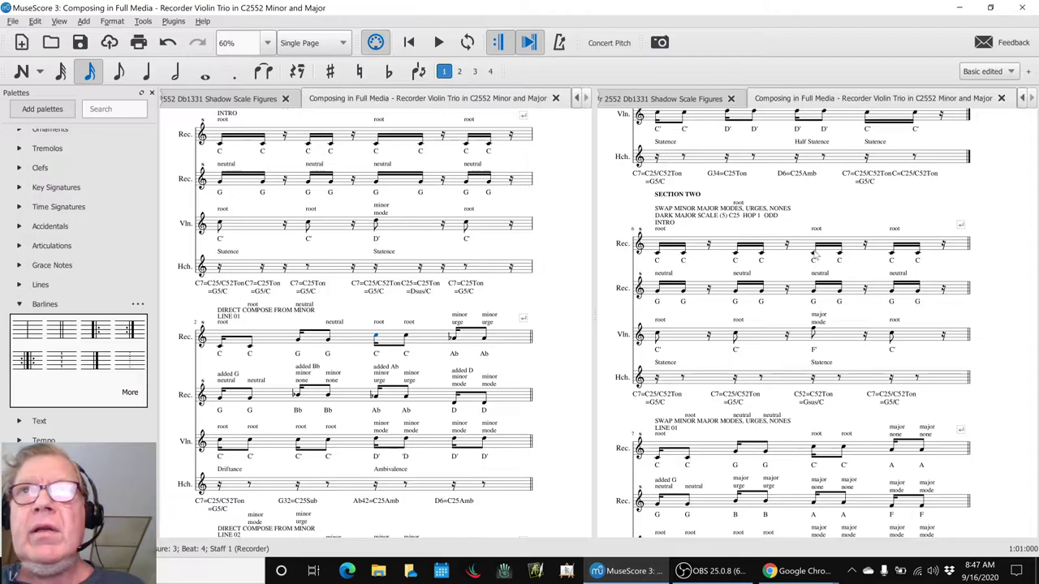
pyautogui.click(812, 255)
pyautogui.press('space')
pyautogui.press('space')
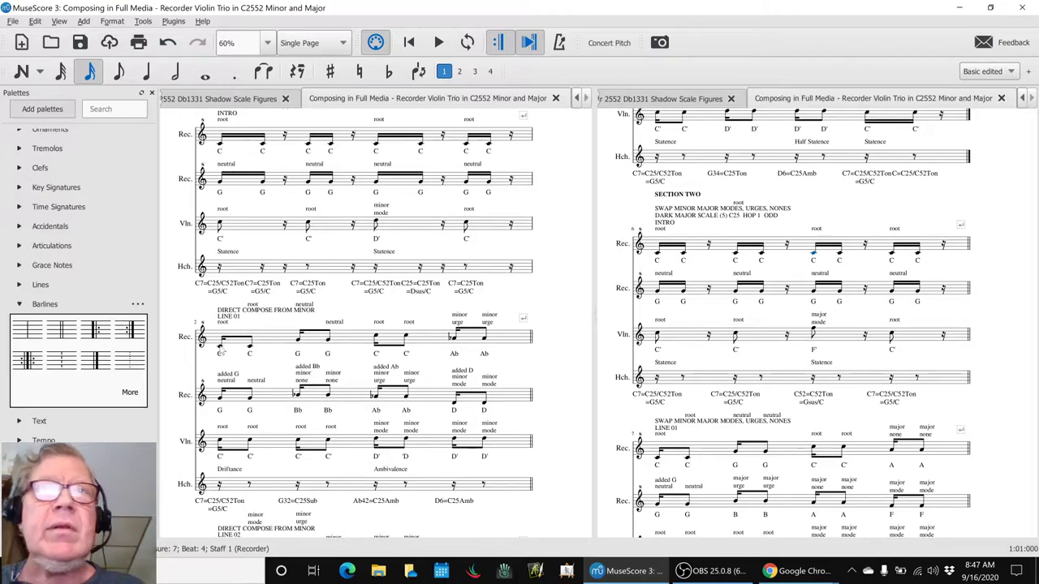
# - Play Section One from its violin measure and Section Two from the harpsichord measure
pyautogui.scroll(2, 269, 327)
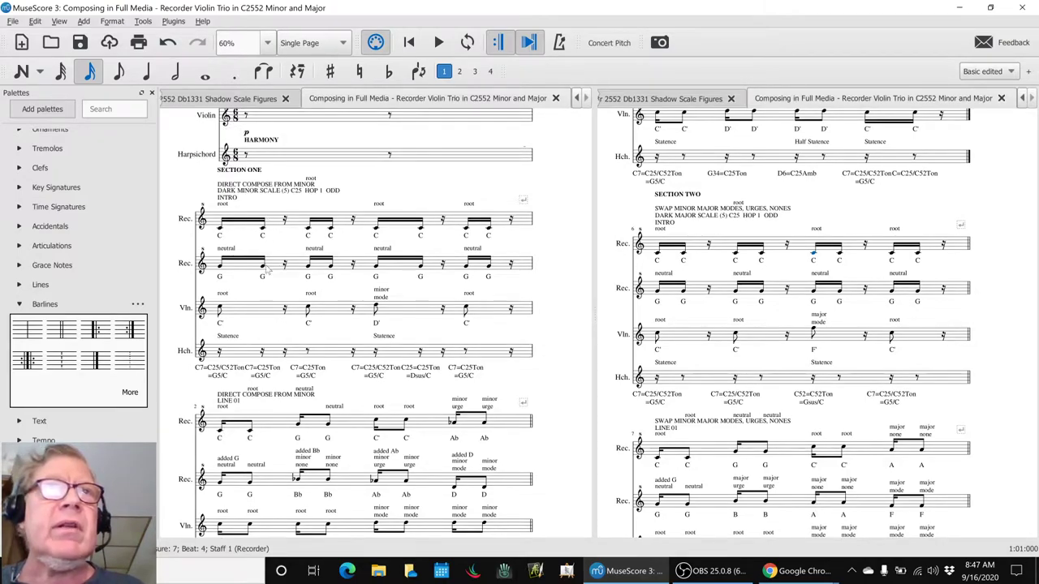
pyautogui.click(256, 308)
pyautogui.press('space')
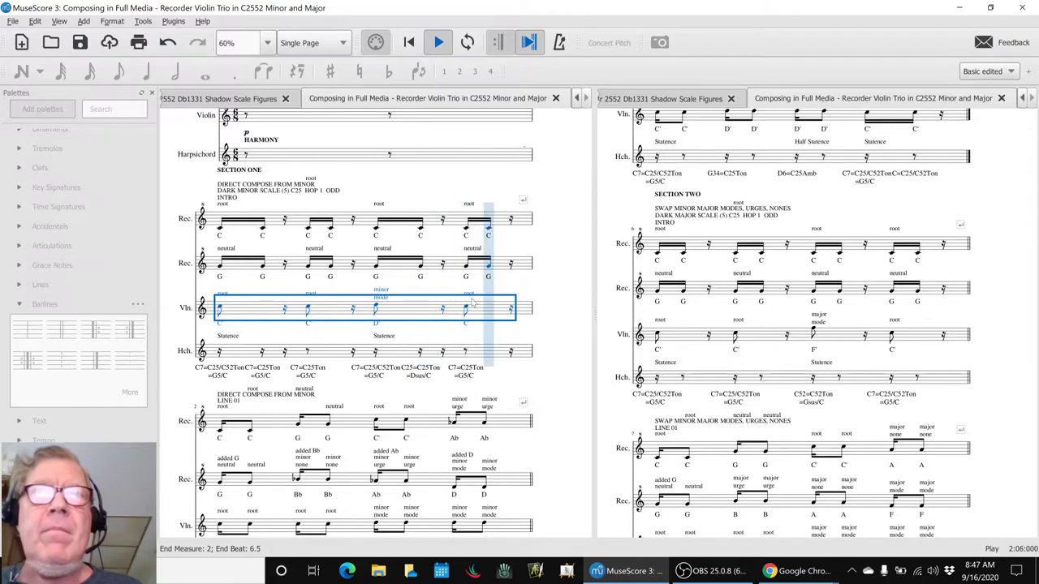
pyautogui.click(704, 386)
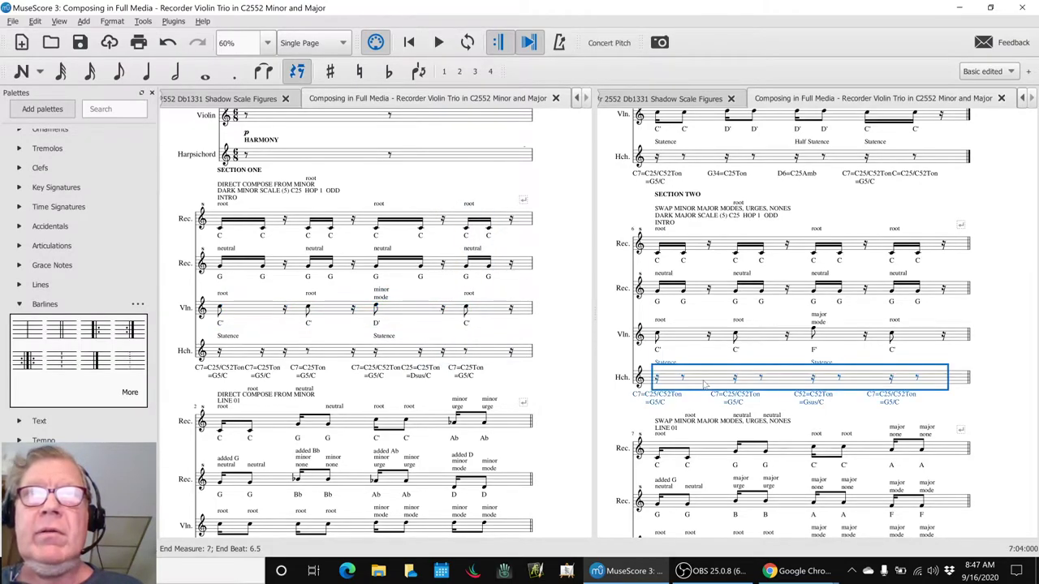
pyautogui.press('space')
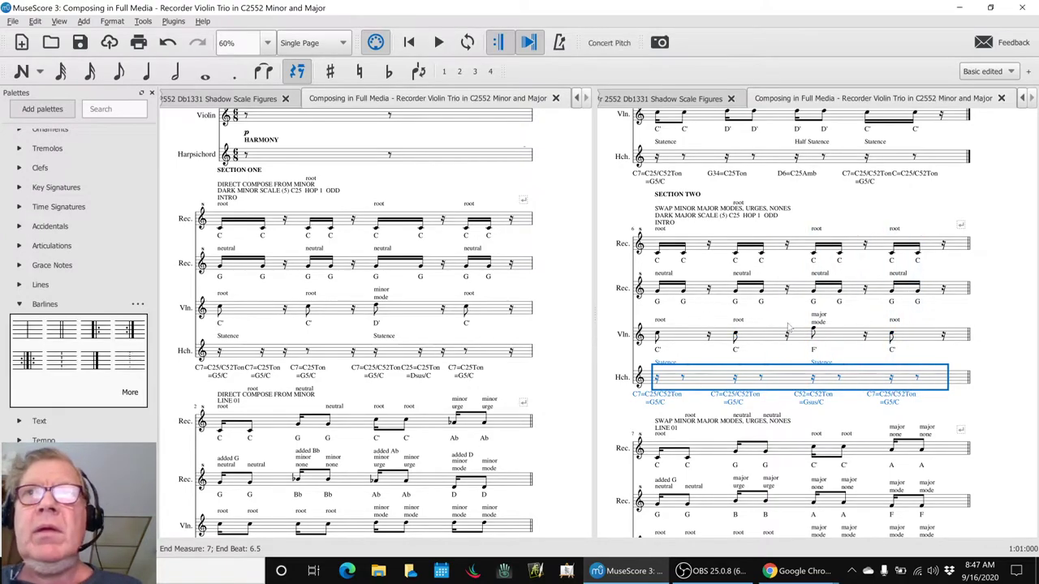
pyautogui.click(814, 332)
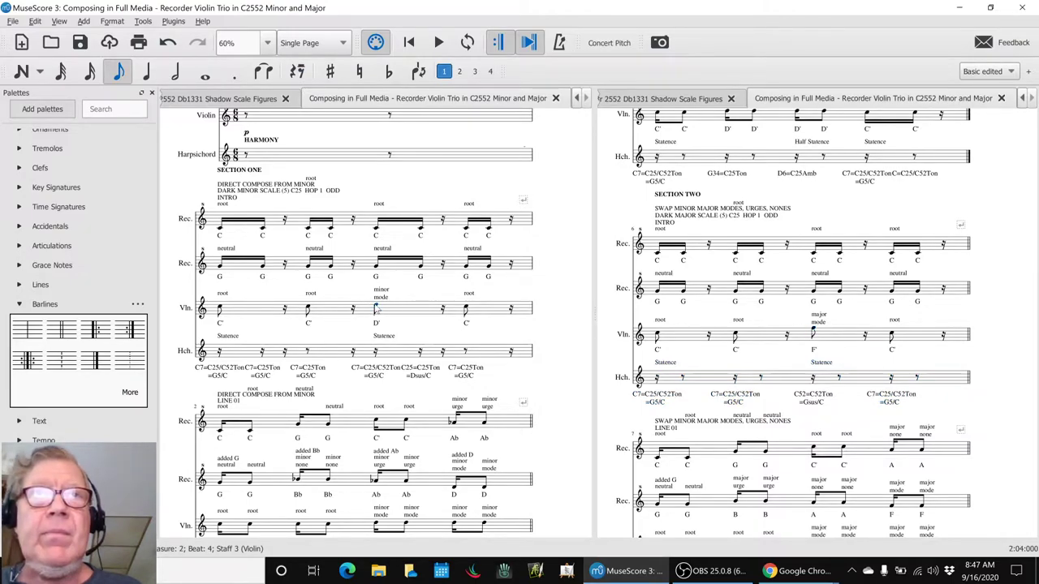
pyautogui.click(377, 309)
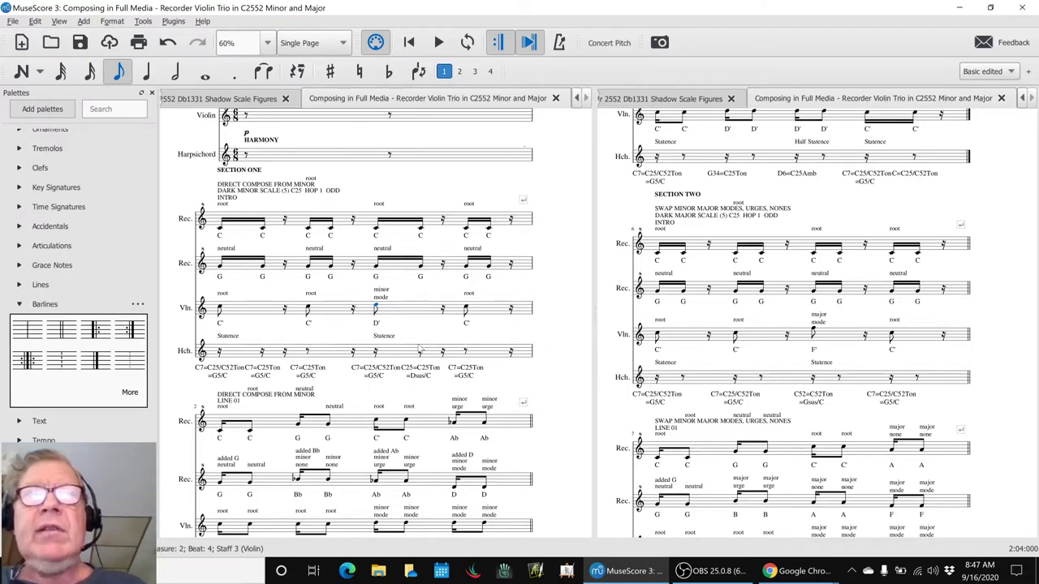
# - Play LINE 01 from its harpsichord measure and the swap line's Hch. measures, then stop
pyautogui.scroll(-3, 576, 323)
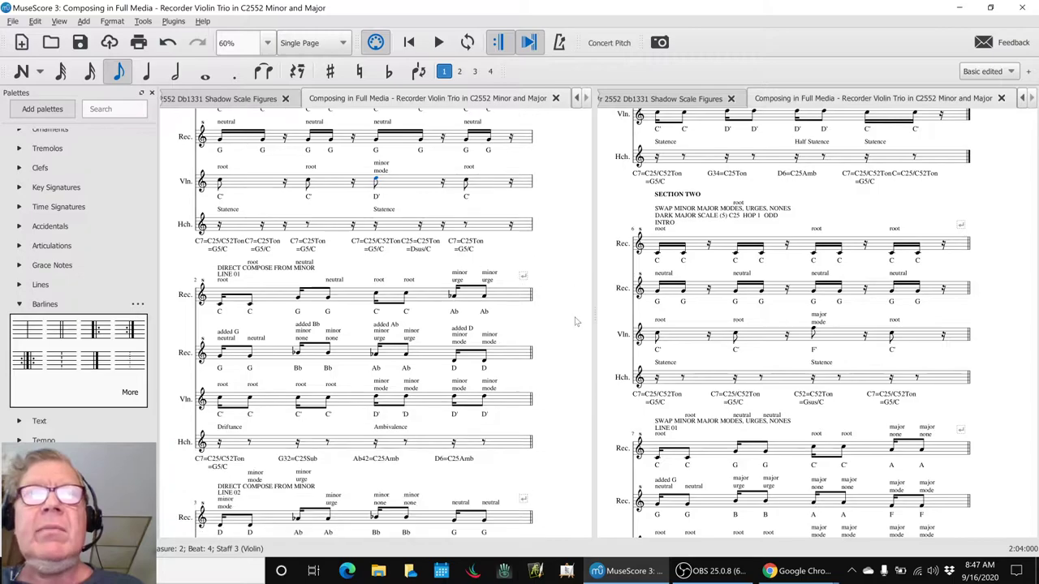
pyautogui.scroll(-1, 576, 323)
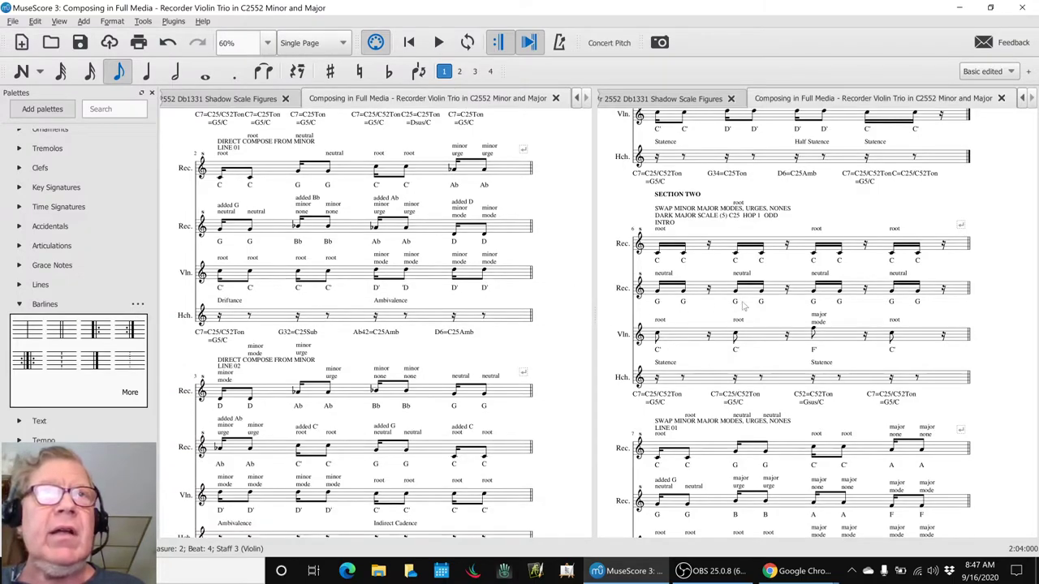
pyautogui.scroll(-4, 751, 306)
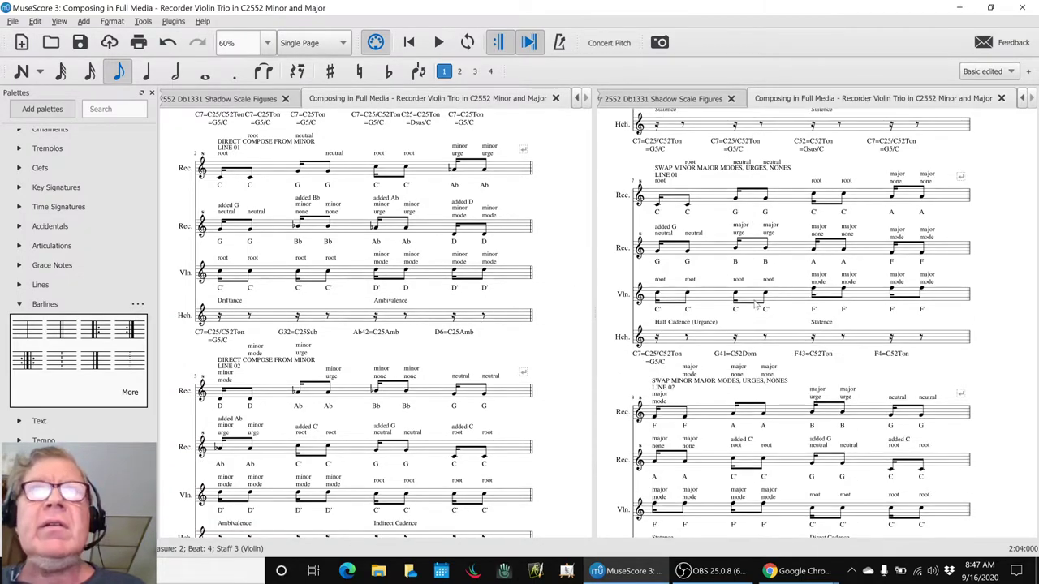
pyautogui.scroll(-1, 754, 304)
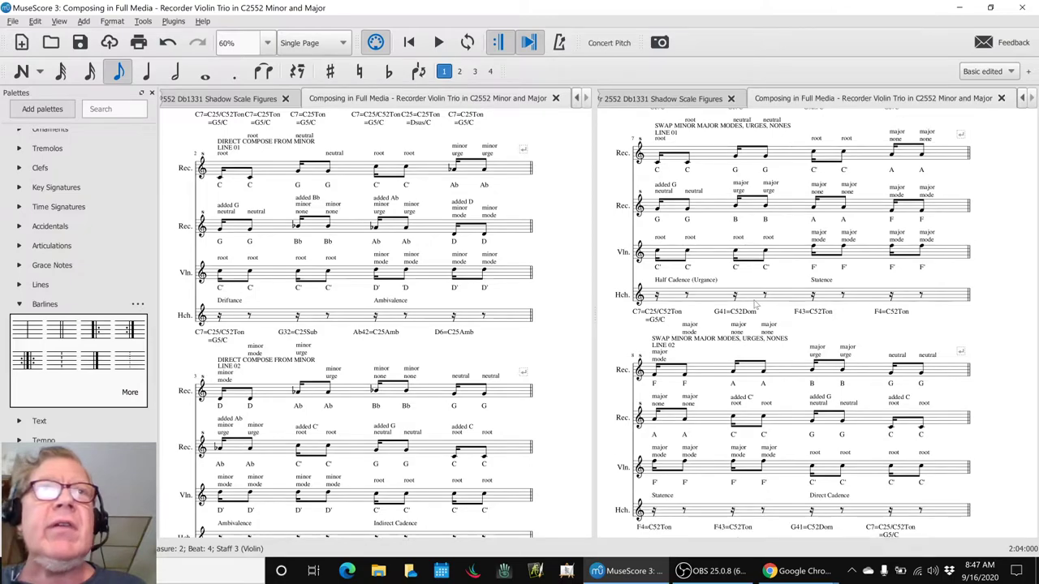
pyautogui.click(276, 323)
pyautogui.press('space')
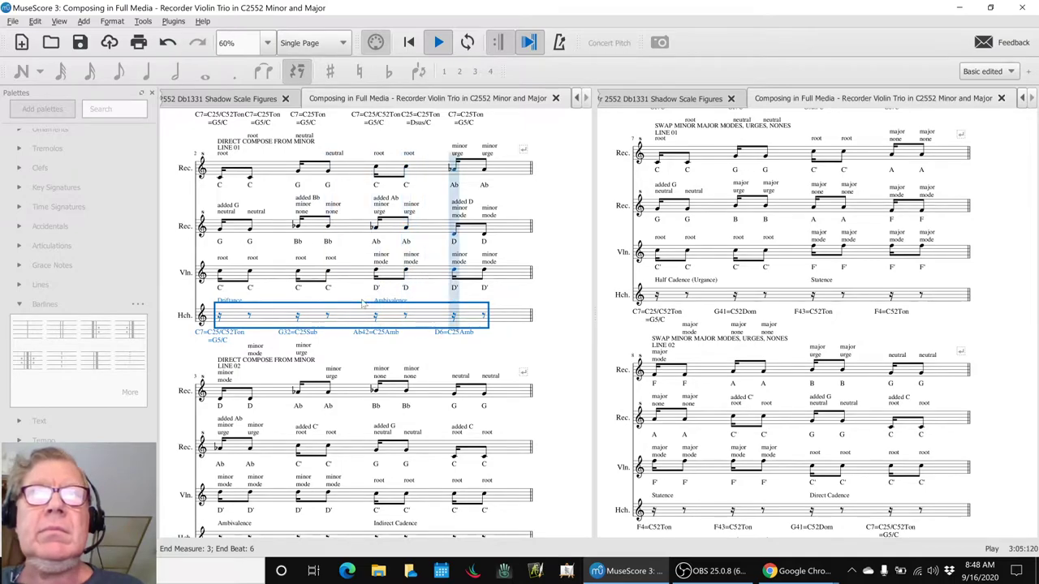
pyautogui.click(704, 301)
pyautogui.press('space')
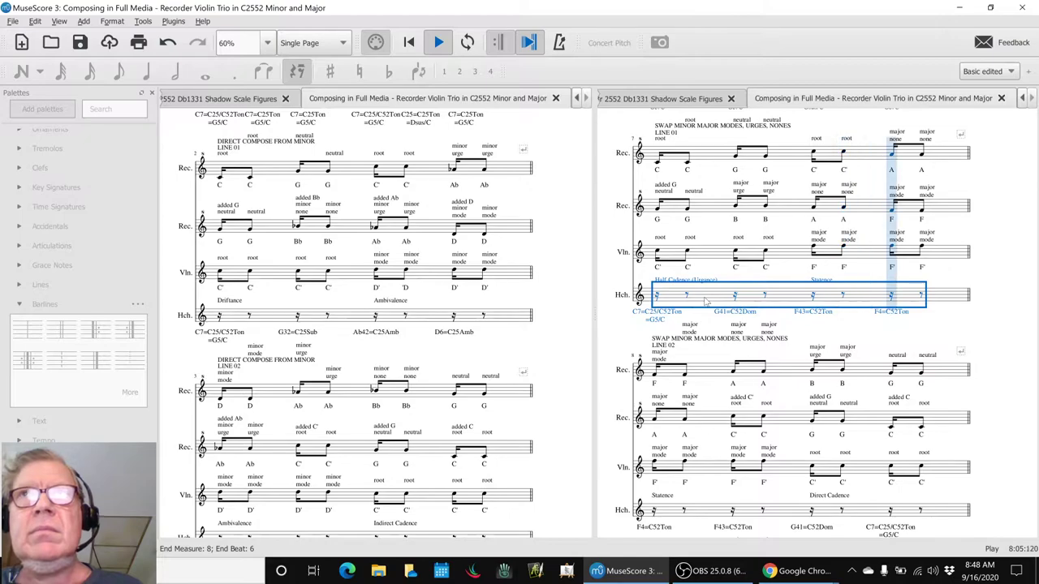
pyautogui.click(626, 327)
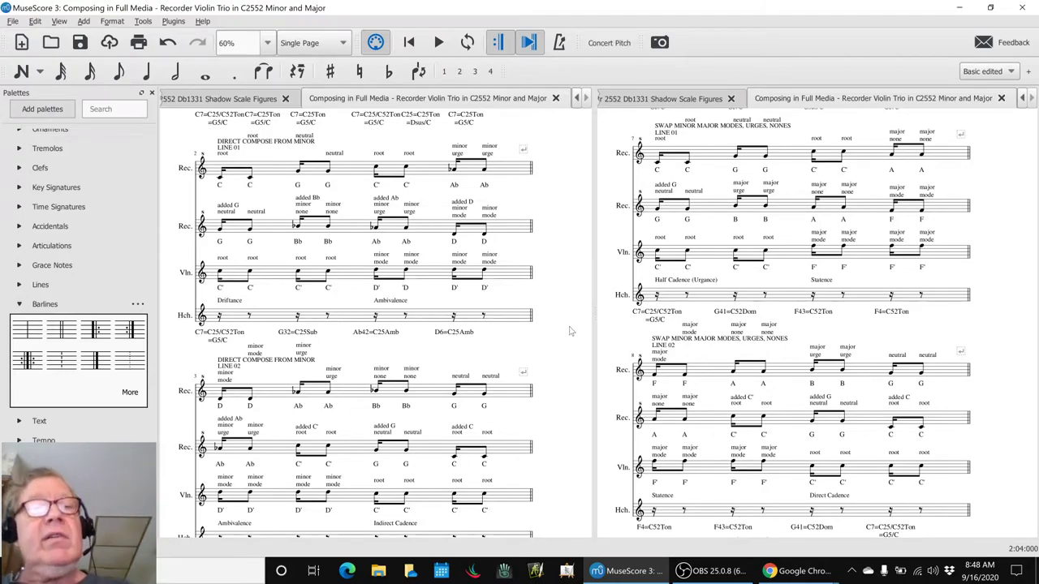
pyautogui.hotkey('alt', 'Tab')
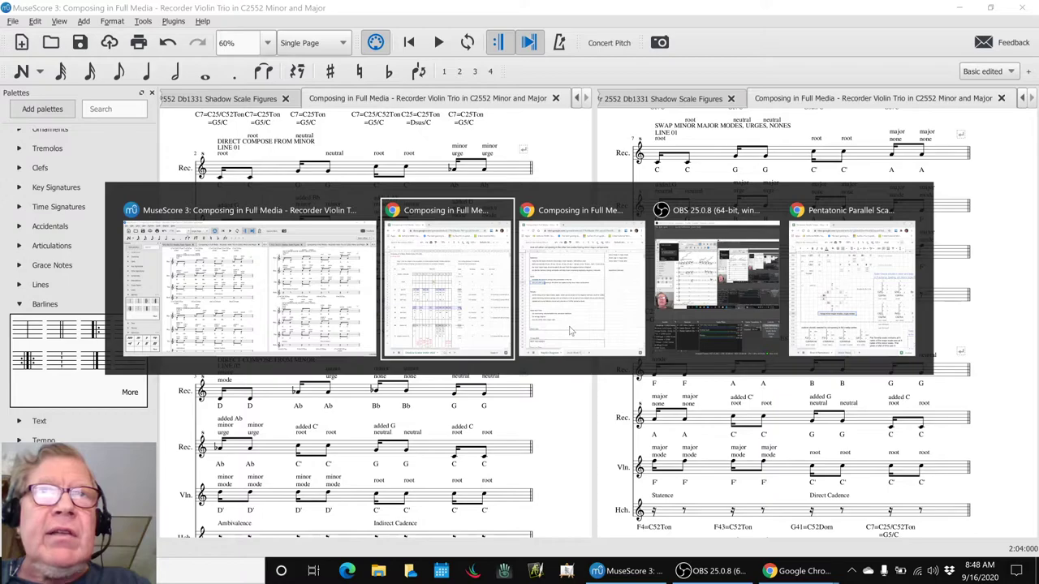
# - Bring the Composing in Full Media minutes spreadsheet forward and scroll to the top
pyautogui.hotkey('alt', 'Tab')
pyautogui.hotkey('alt', 'Tab')
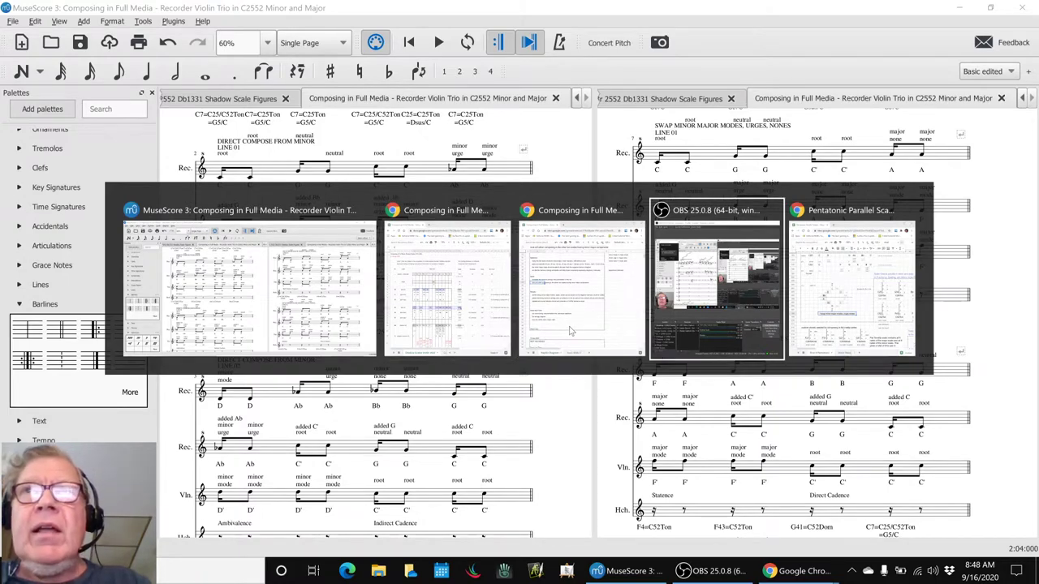
pyautogui.hotkey('alt', 'Tab')
pyautogui.hotkey('alt', 'Tab')
pyautogui.hotkey('alt', 'Tab')
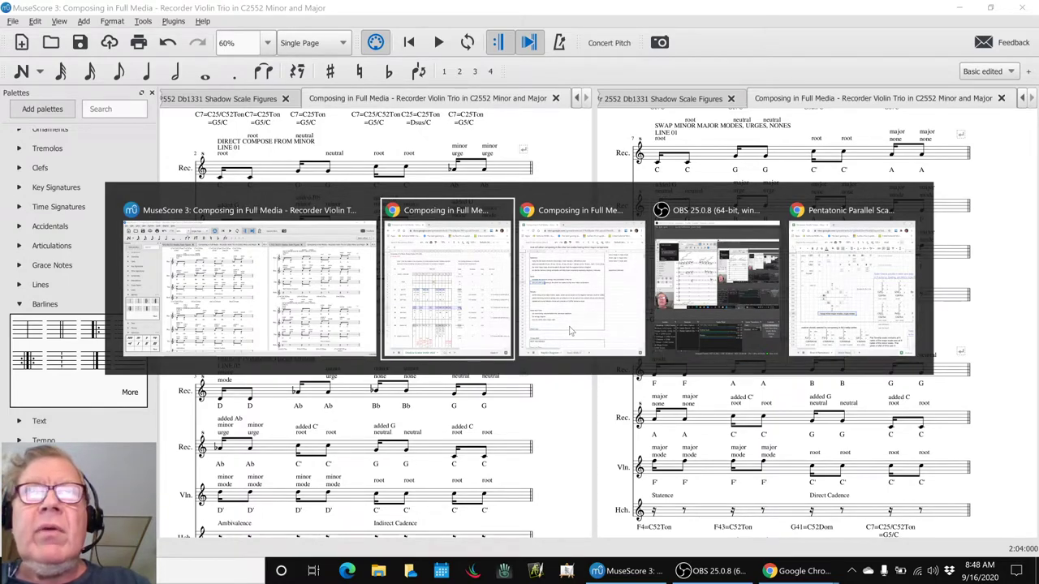
pyautogui.click(570, 331)
pyautogui.scroll(2, 467, 283)
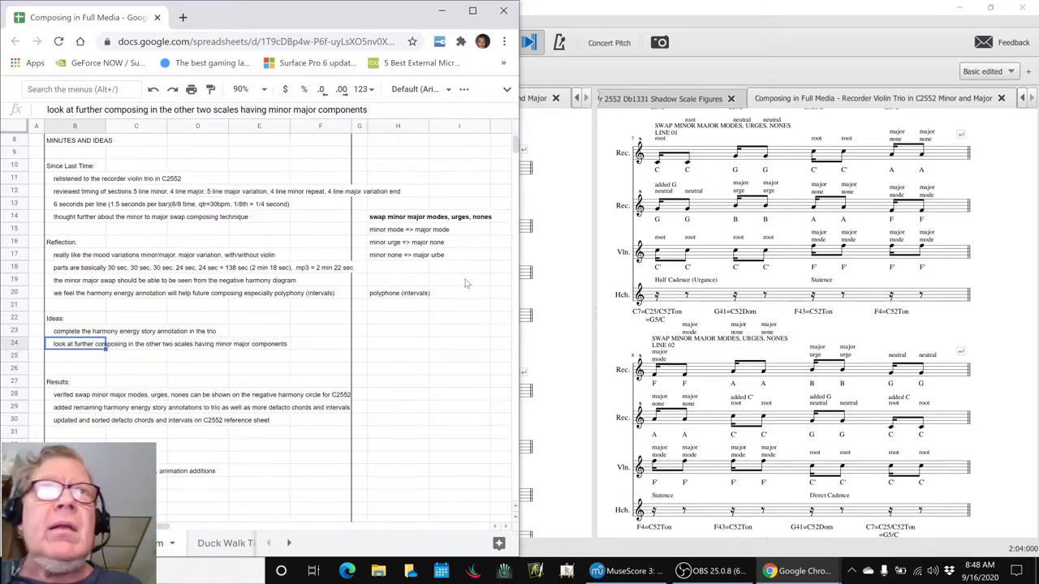
pyautogui.scroll(2, 467, 283)
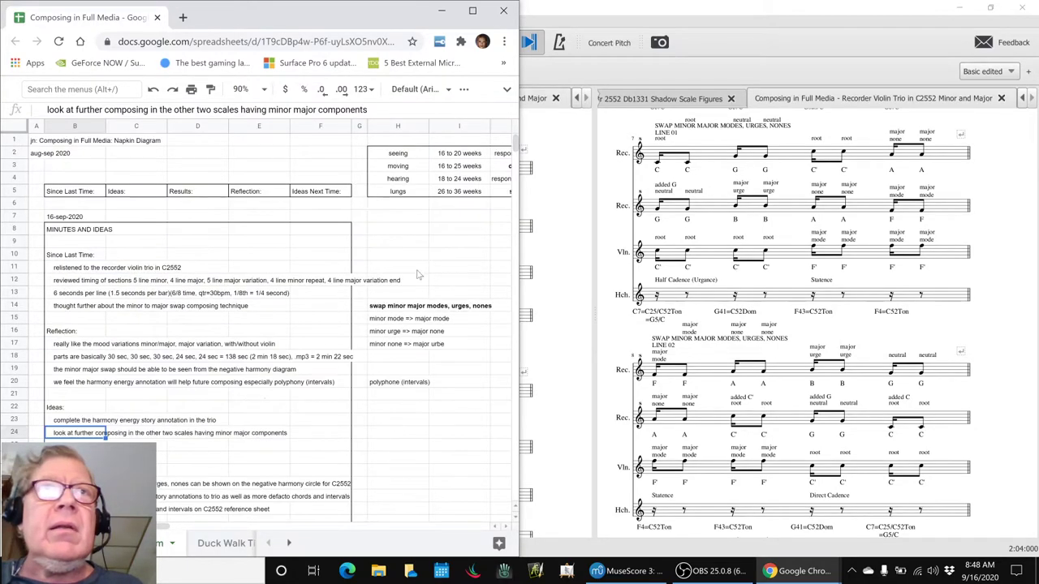
# - Check the swap rules in H15–H17: minor mode, minor urge and minor none to major
pyautogui.click(386, 320)
pyautogui.click(391, 332)
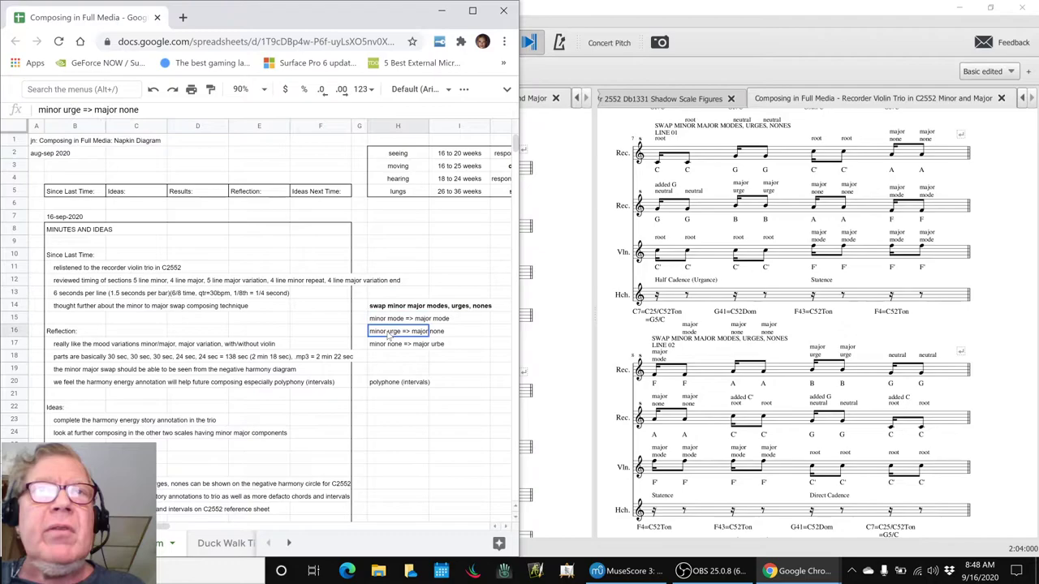
pyautogui.click(382, 345)
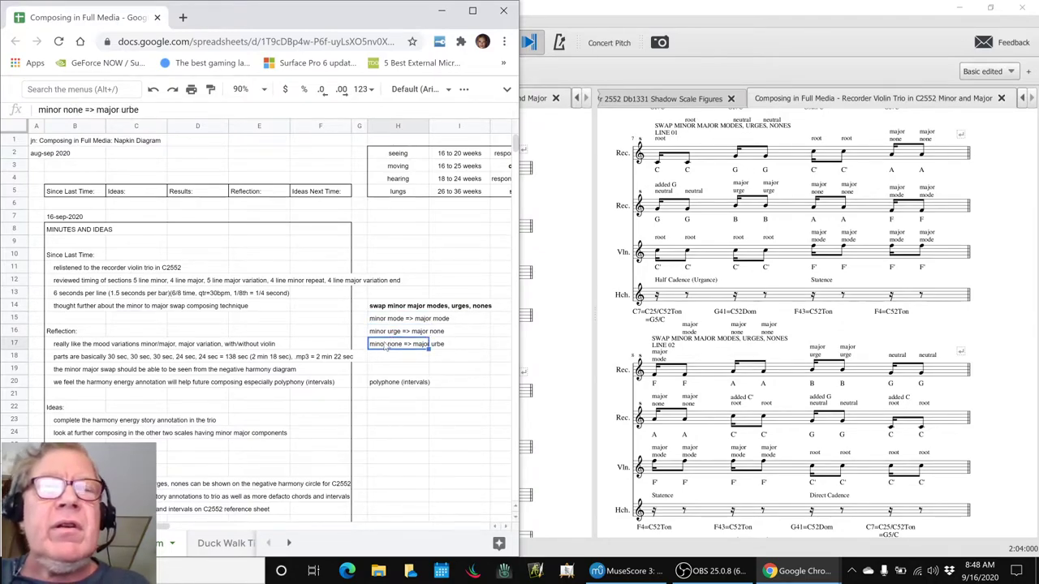
pyautogui.hotkey('alt', 'Tab')
pyautogui.hotkey('alt', 'Tab')
pyautogui.hotkey('alt', 'Tab')
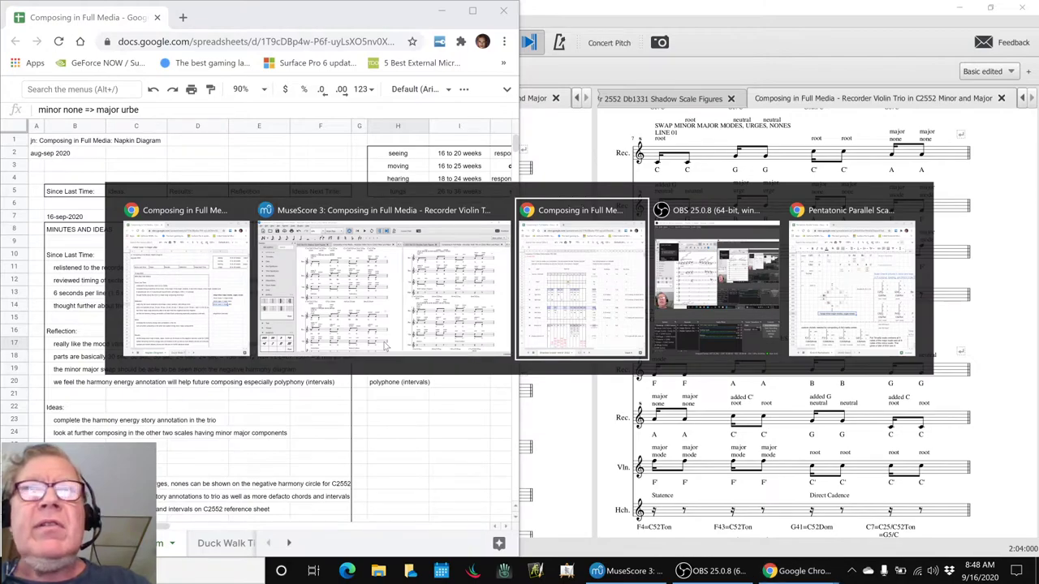
pyautogui.hotkey('alt', 'Tab')
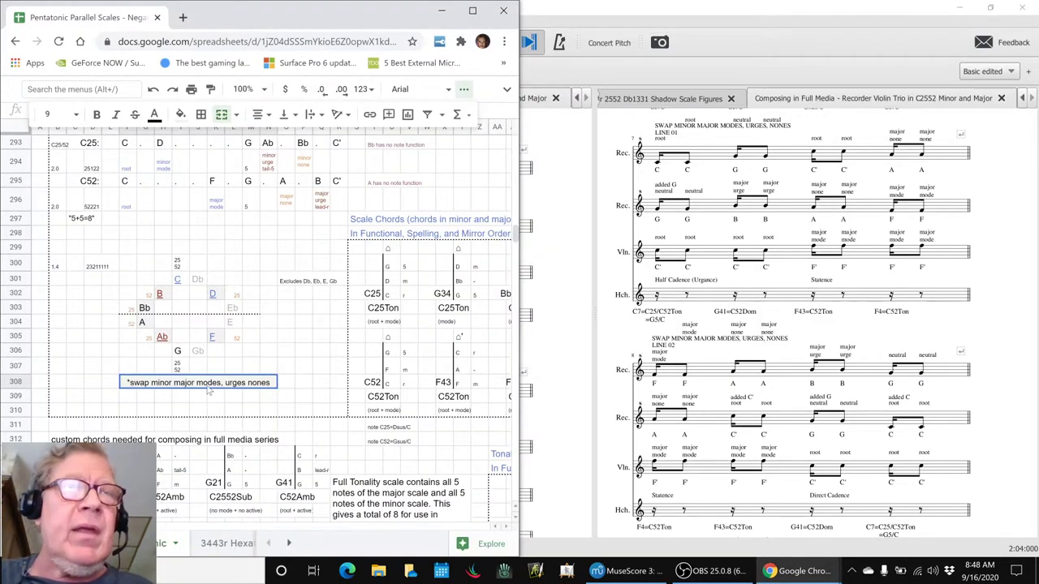
pyautogui.click(217, 296)
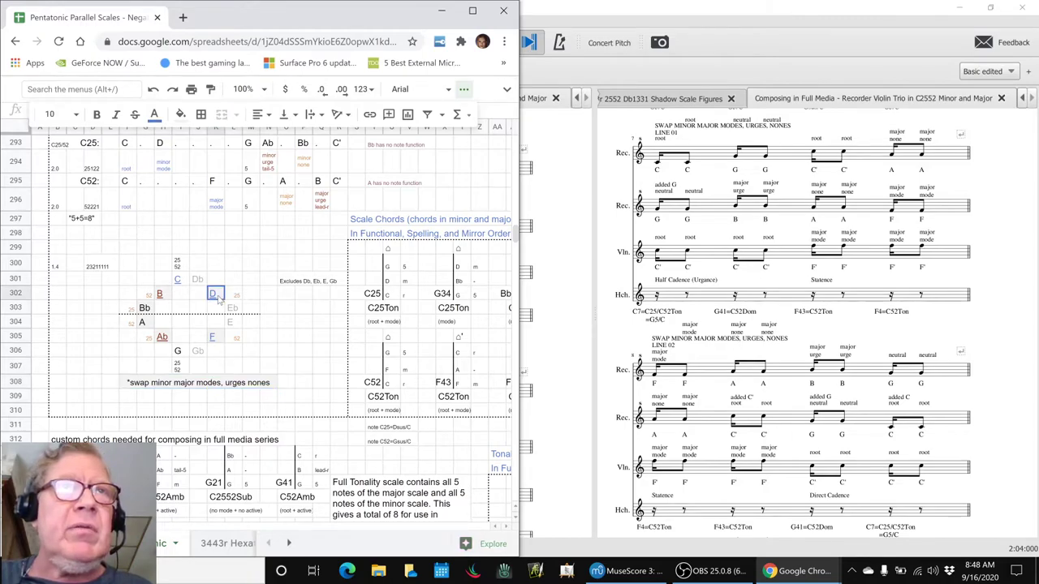
pyautogui.click(216, 338)
pyautogui.click(217, 296)
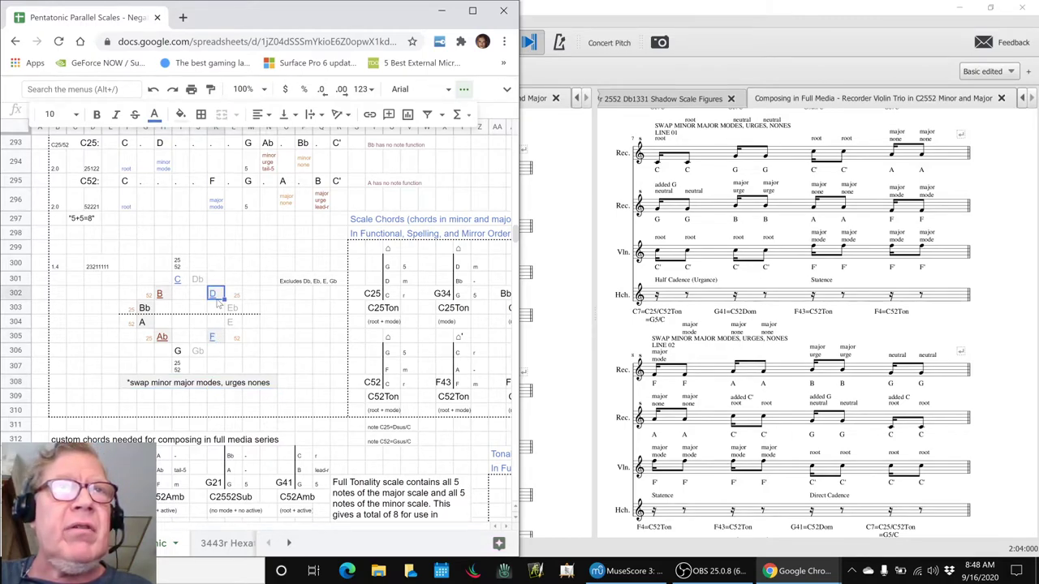
pyautogui.click(217, 340)
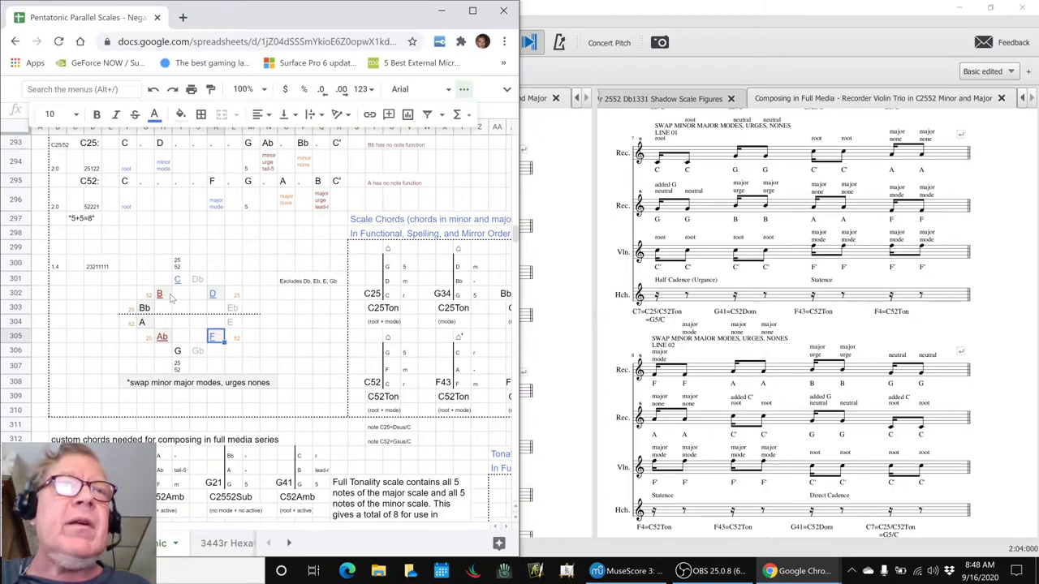
pyautogui.click(168, 296)
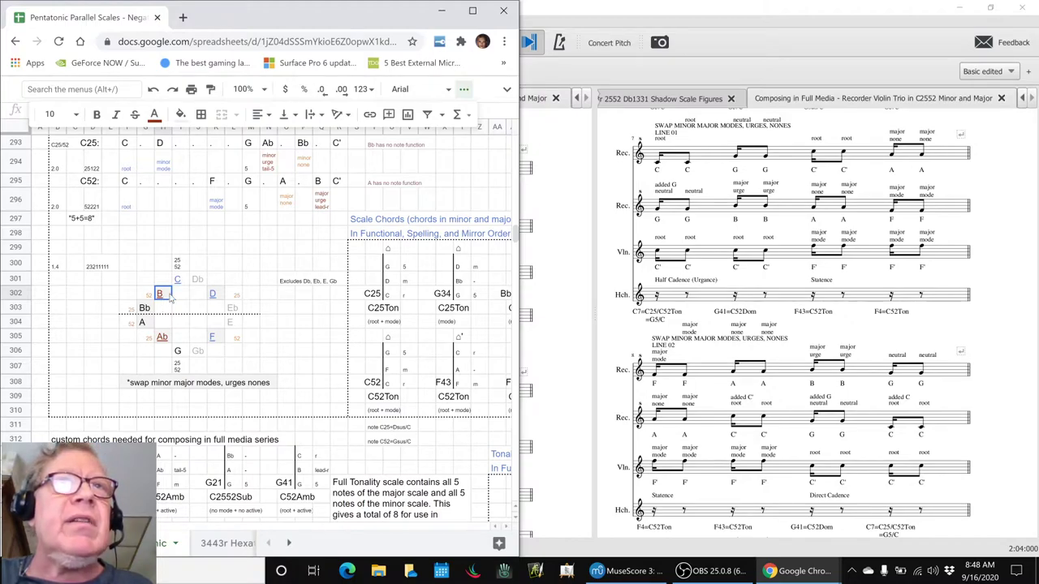
pyautogui.click(150, 312)
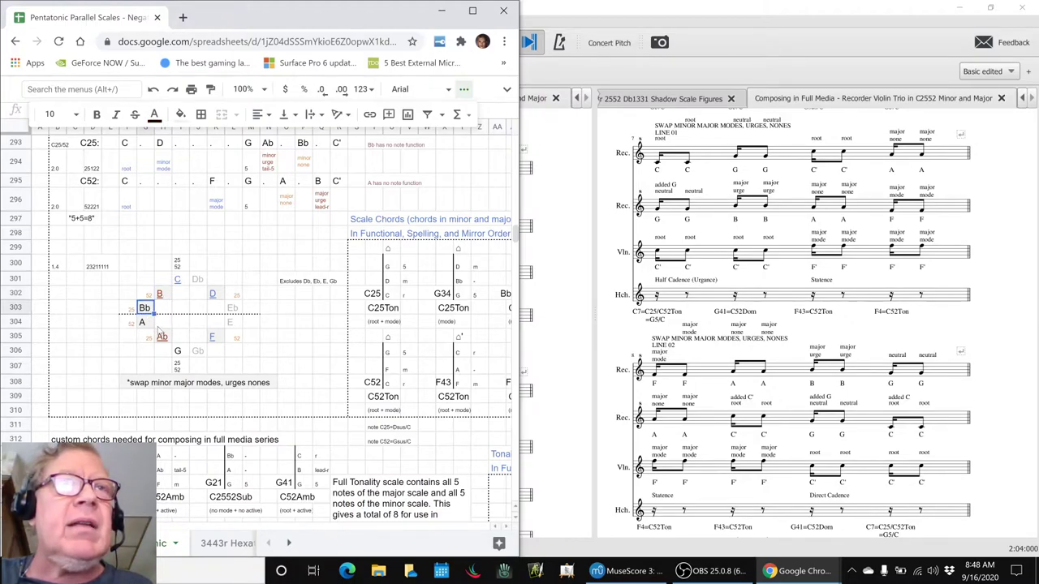
pyautogui.click(161, 335)
pyautogui.click(147, 323)
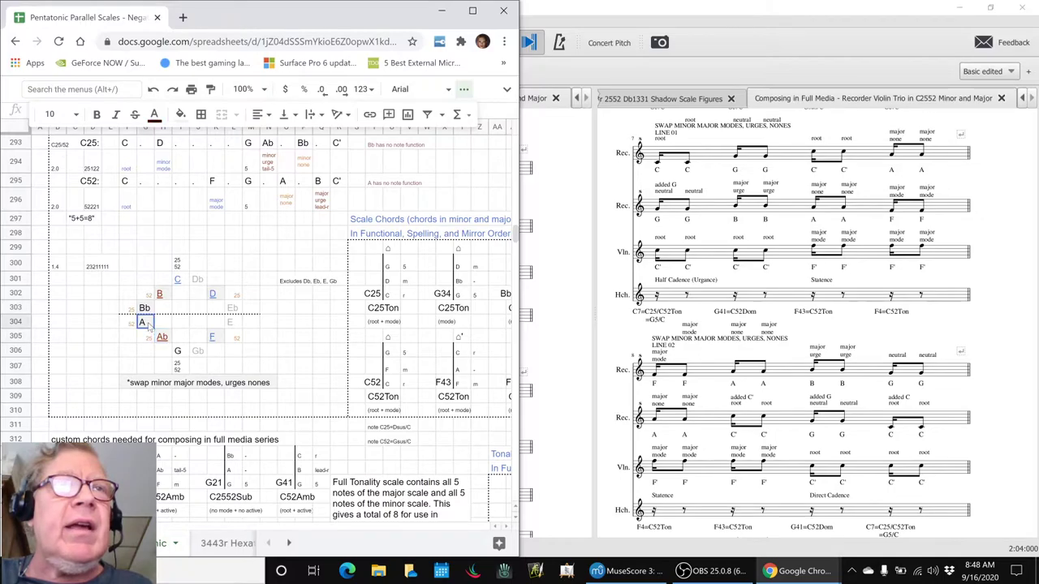
pyautogui.click(163, 297)
pyautogui.click(151, 308)
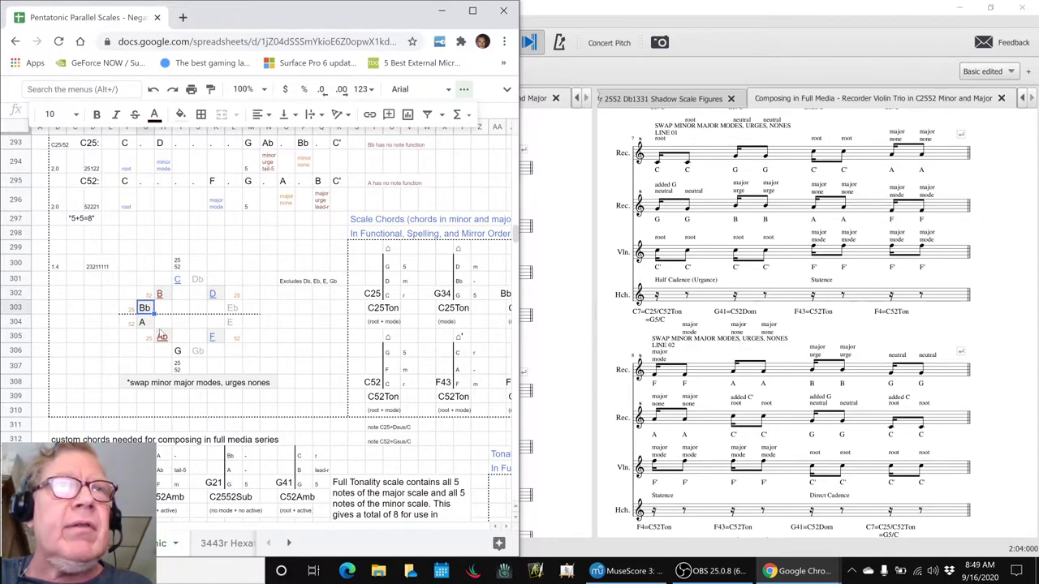
pyautogui.click(147, 339)
pyautogui.click(133, 326)
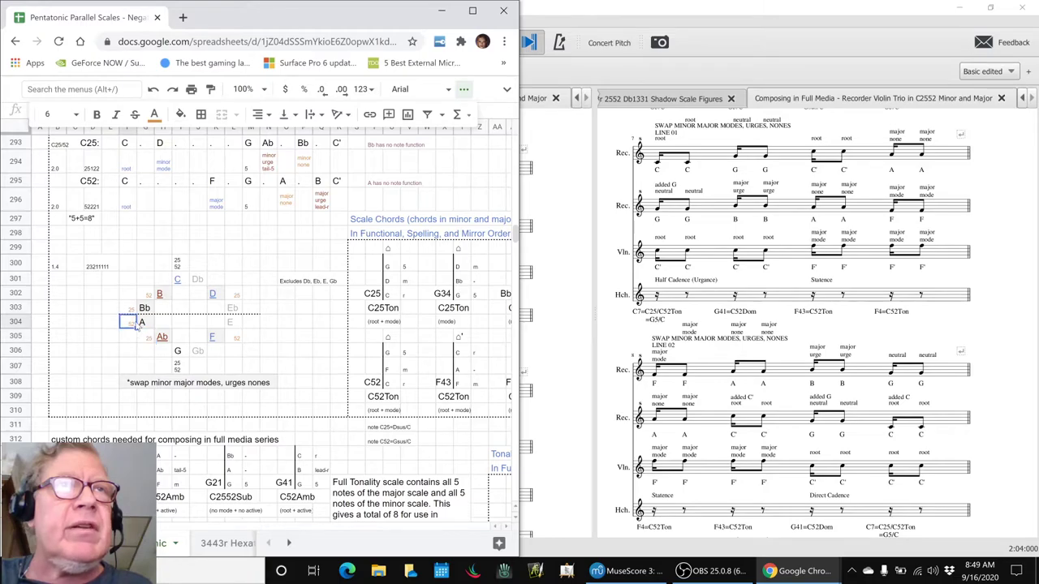
pyautogui.click(133, 312)
pyautogui.click(151, 297)
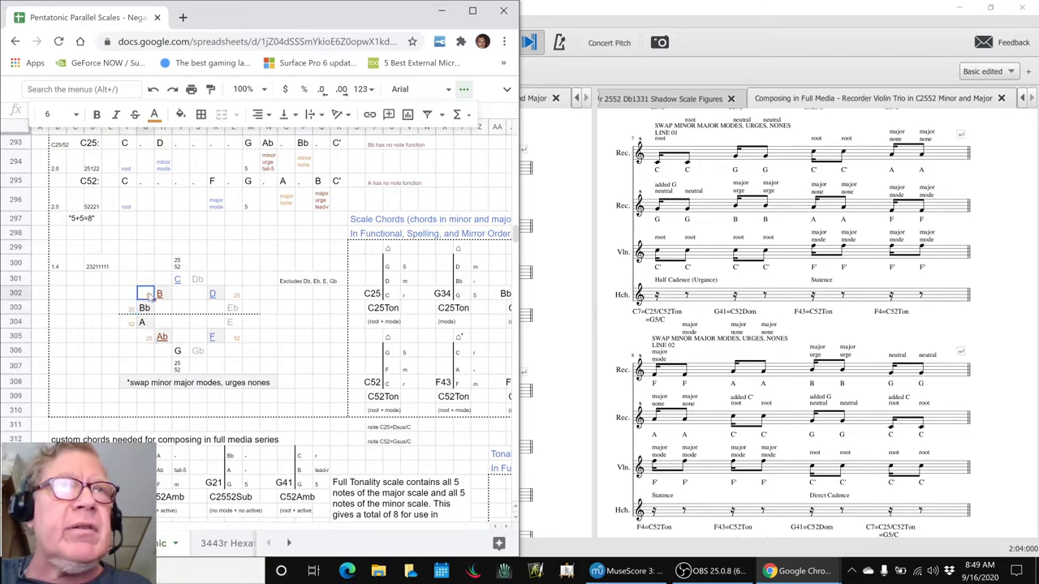
pyautogui.click(145, 311)
pyautogui.click(162, 297)
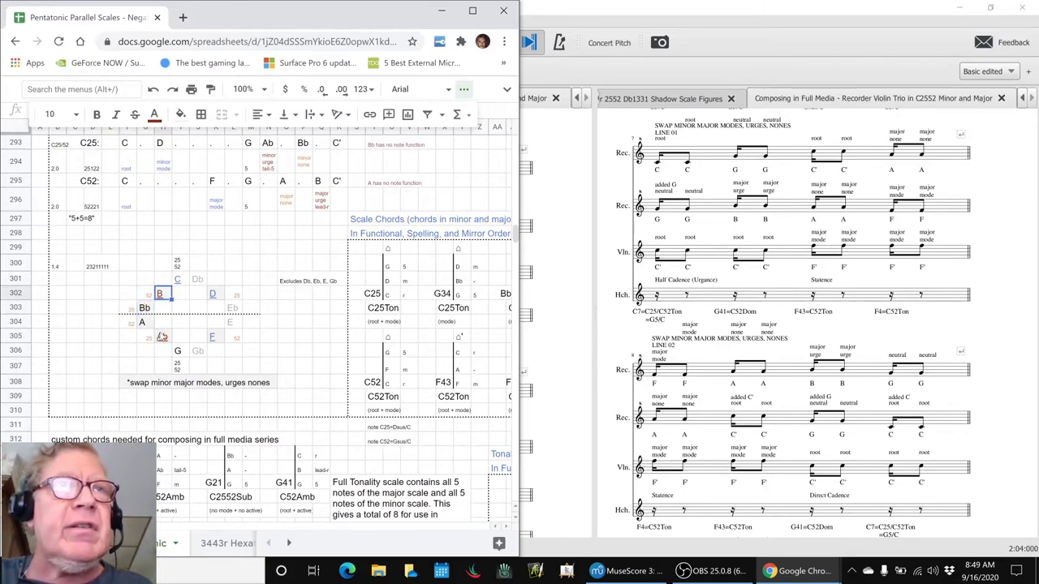
pyautogui.click(161, 334)
pyautogui.click(149, 325)
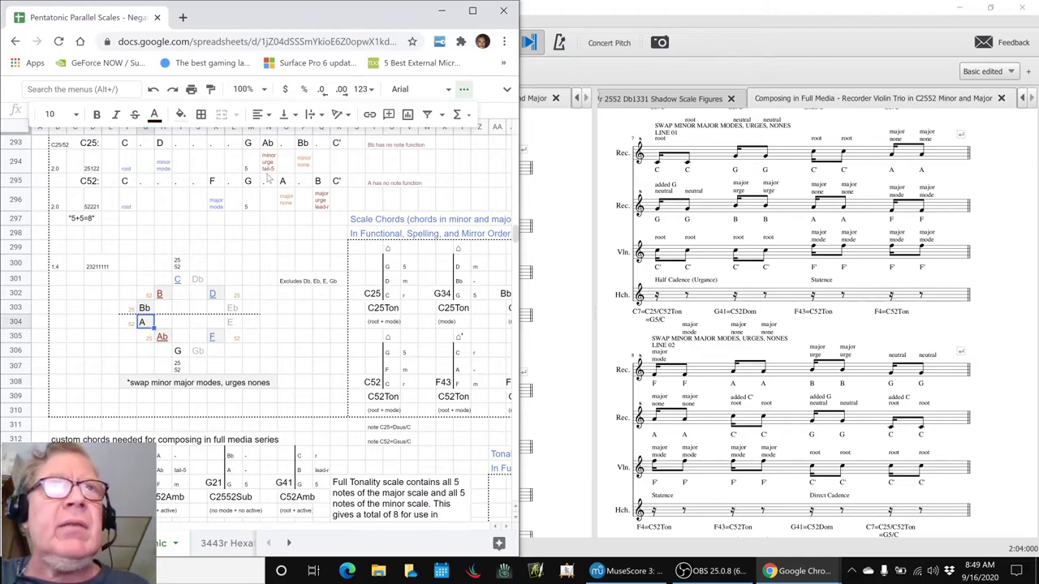
pyautogui.click(268, 145)
pyautogui.click(279, 169)
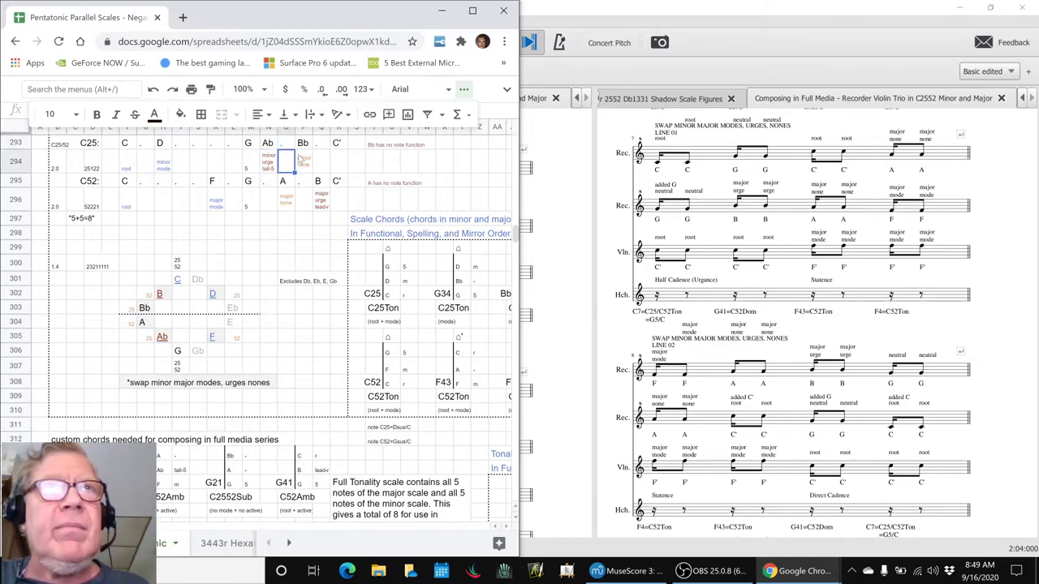
pyautogui.click(309, 143)
pyautogui.click(316, 181)
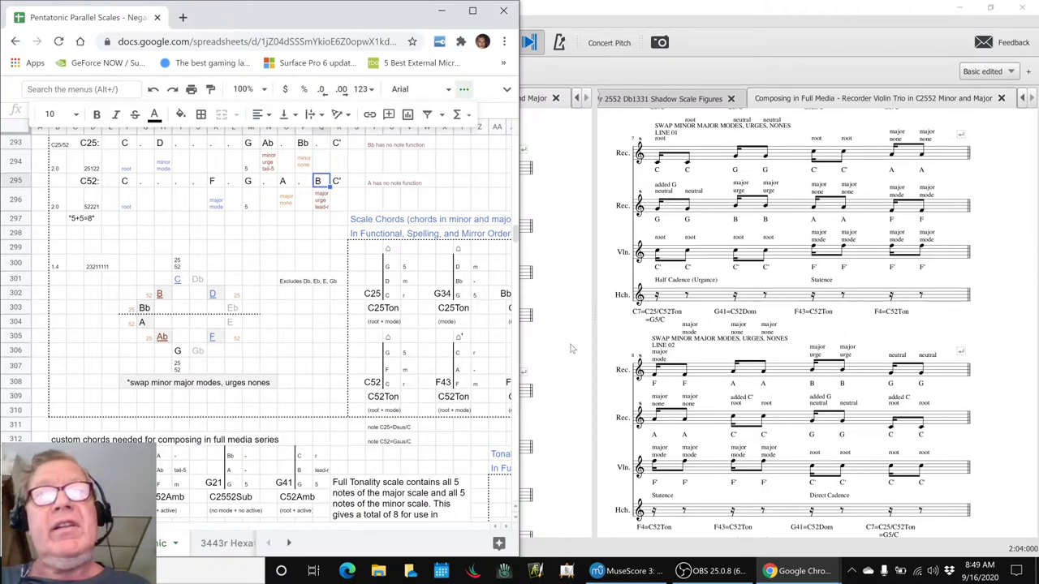
pyautogui.click(619, 345)
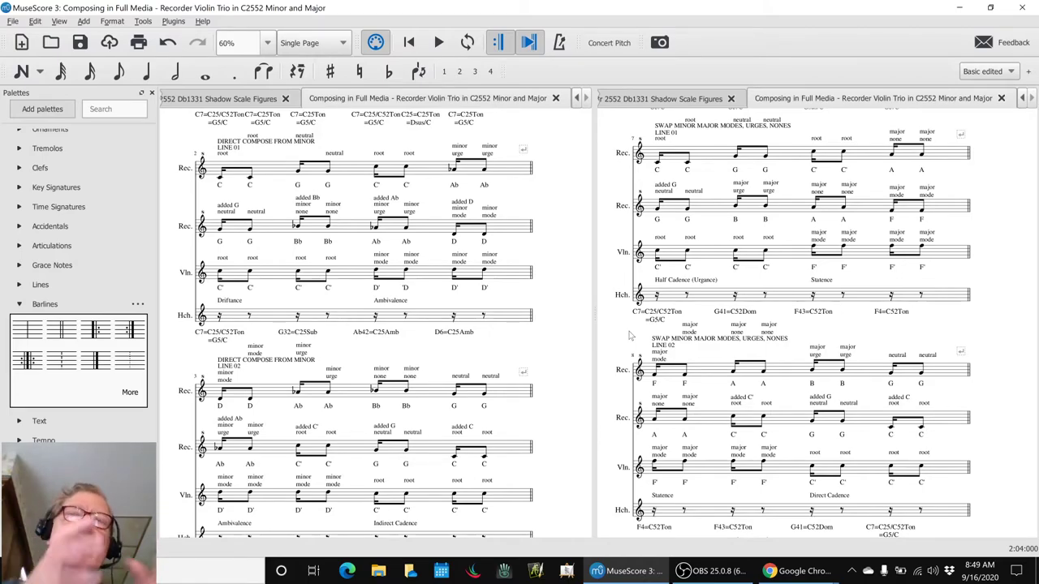
pyautogui.hotkey('alt', 'Tab')
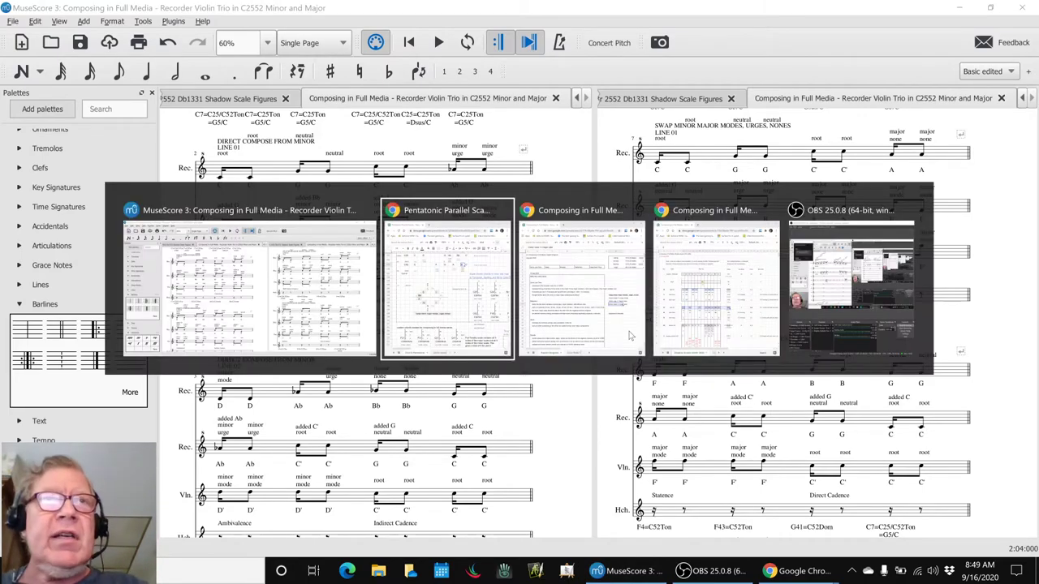
pyautogui.hotkey('alt', 'Tab')
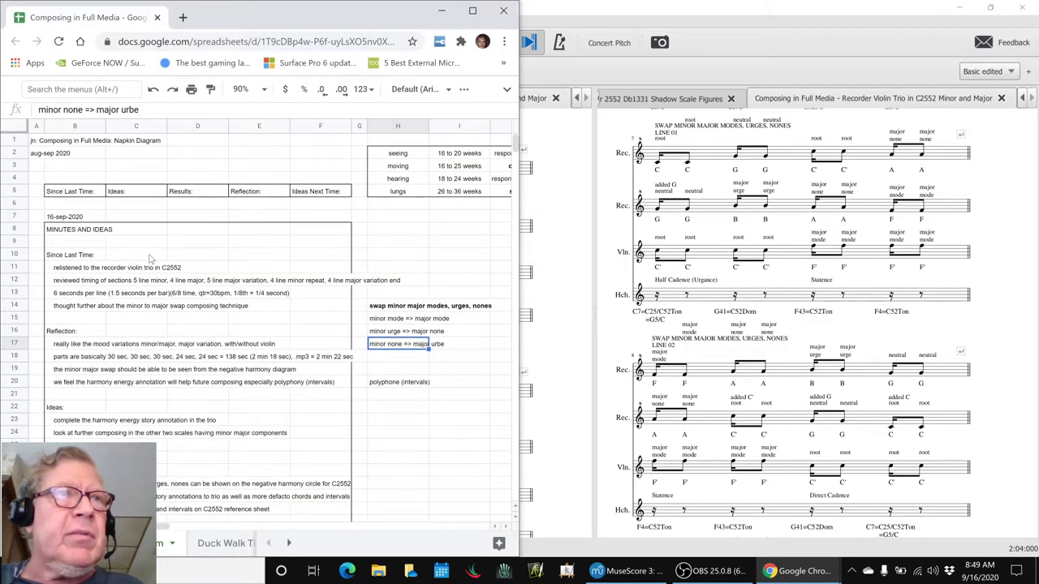
# - Inspect the '3443r minor major odds' idea in B36 without changing its text
pyautogui.scroll(-5, 116, 325)
pyautogui.scroll(-3, 116, 324)
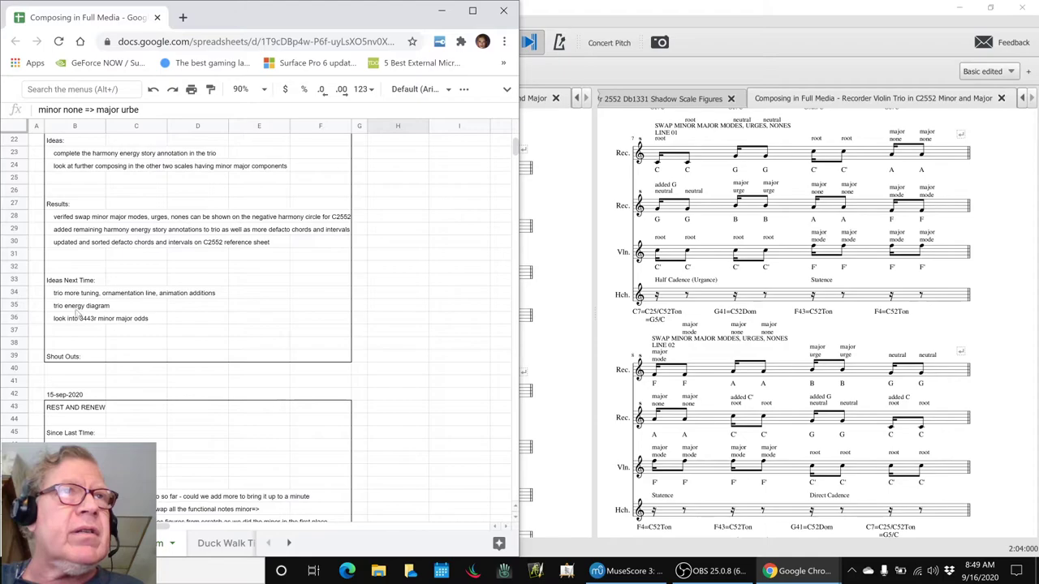
pyautogui.doubleClick(79, 318)
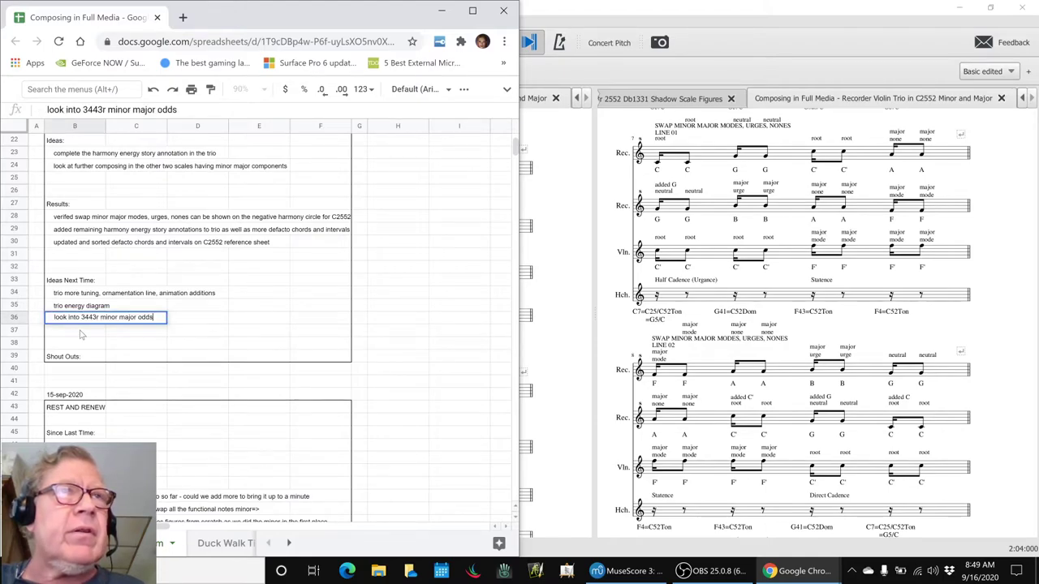
pyautogui.click(80, 333)
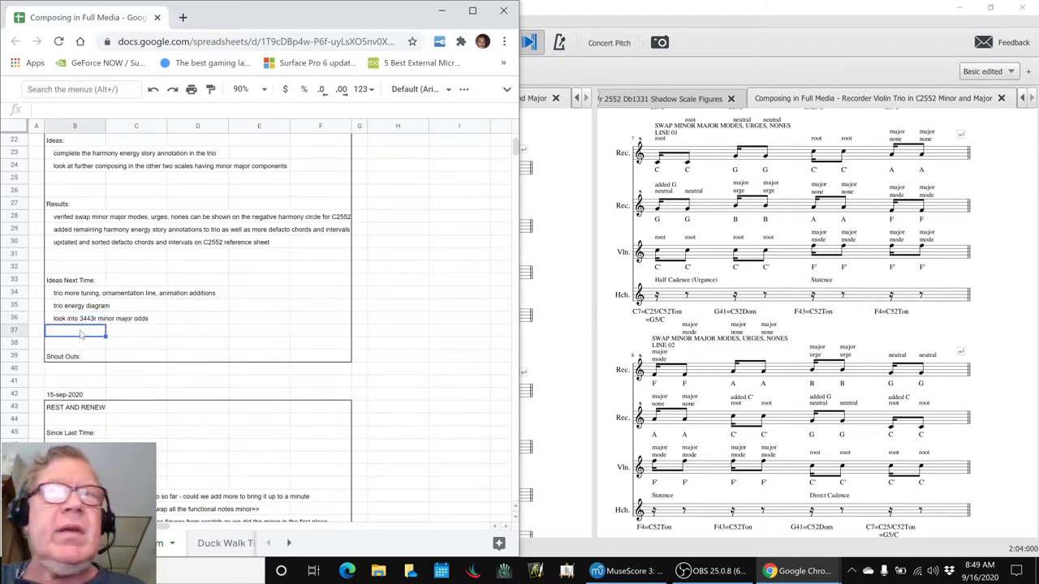
# - Focus the trio score and scroll down past Sections Three and Four to SECTION FIVE
pyautogui.click(566, 359)
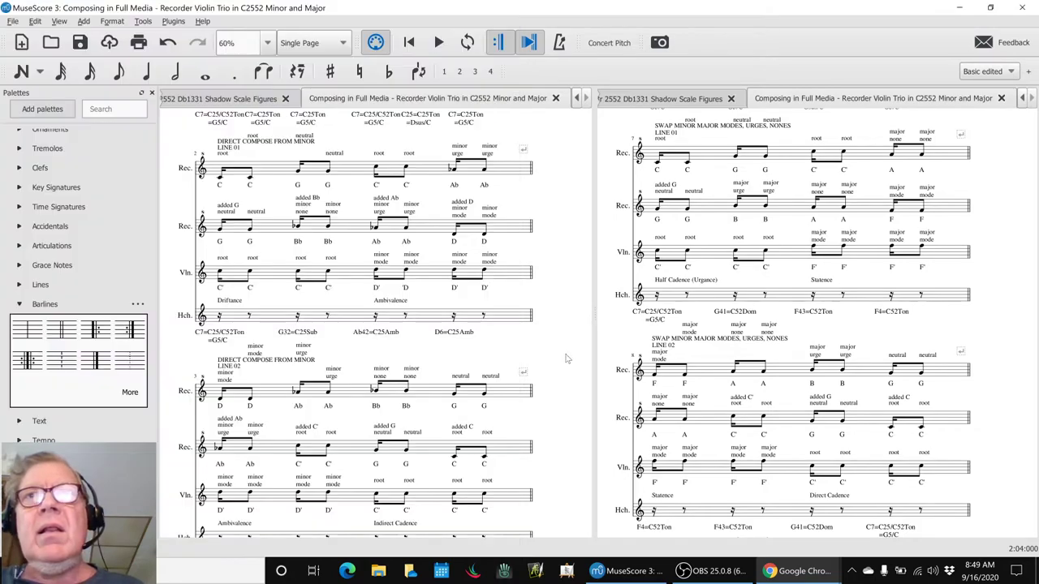
pyautogui.scroll(-10, 661, 365)
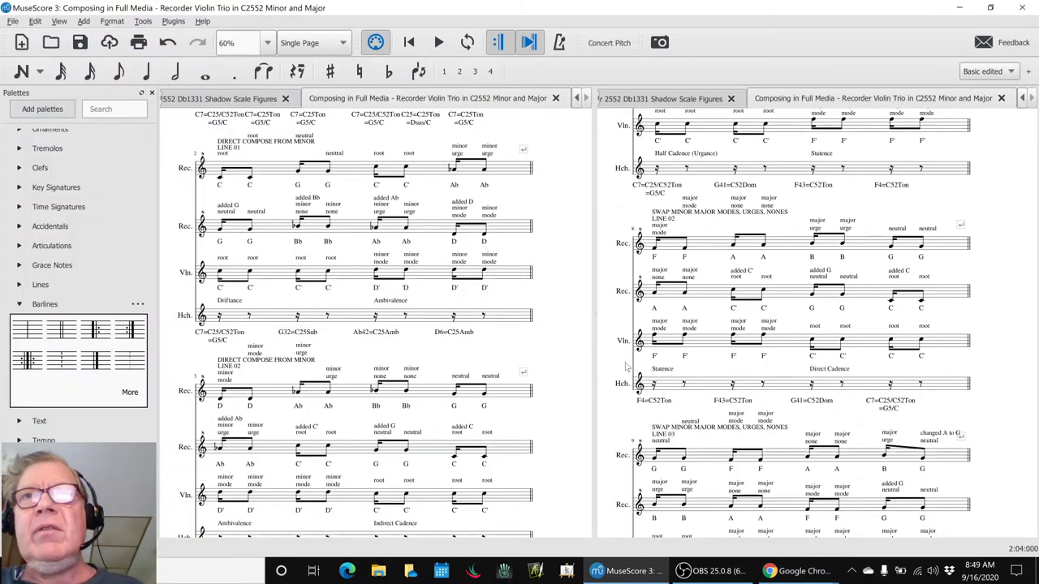
pyautogui.scroll(-2, 662, 365)
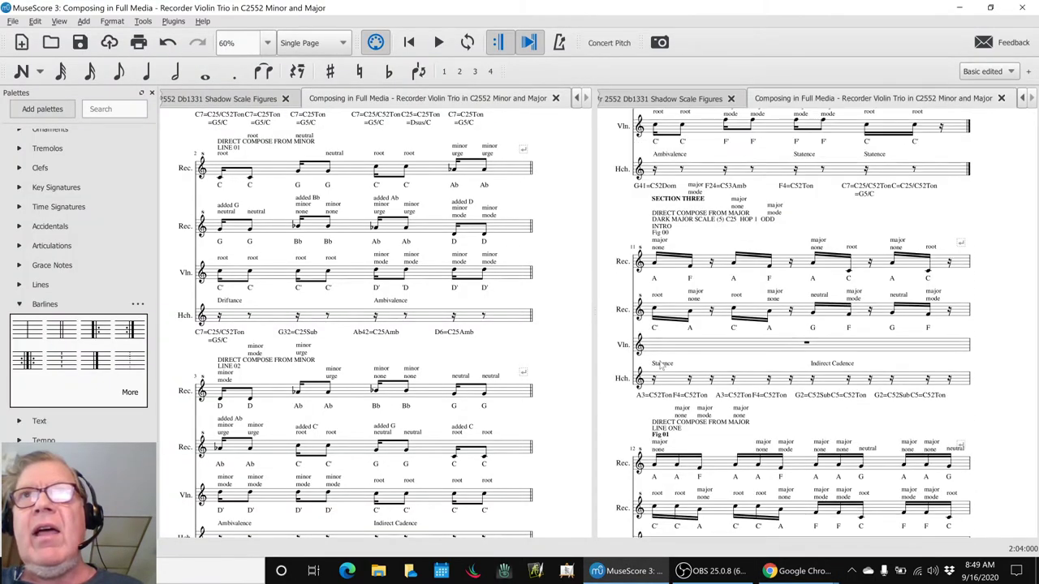
pyautogui.scroll(-8, 662, 365)
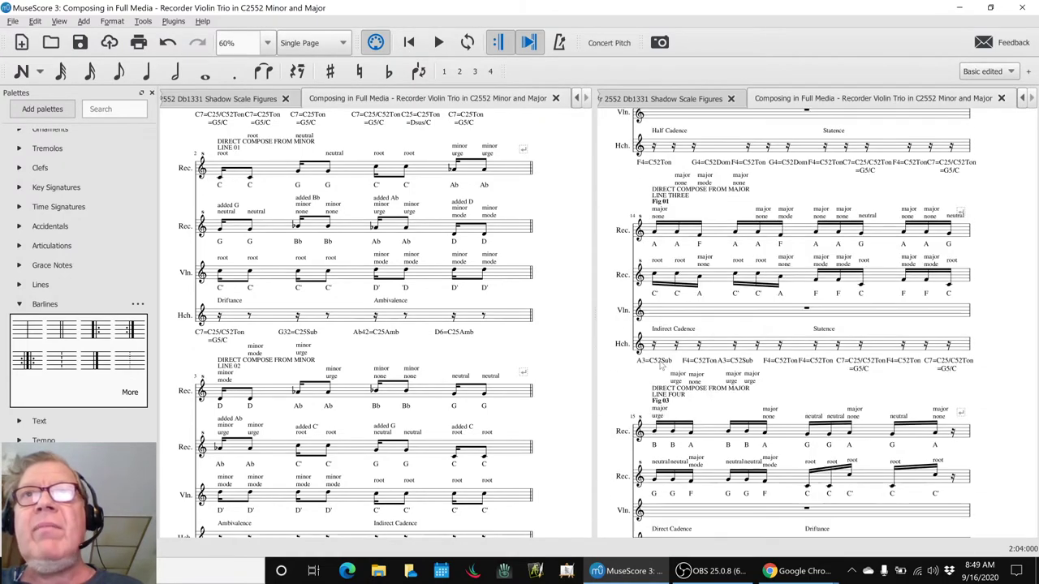
pyautogui.scroll(-6, 662, 366)
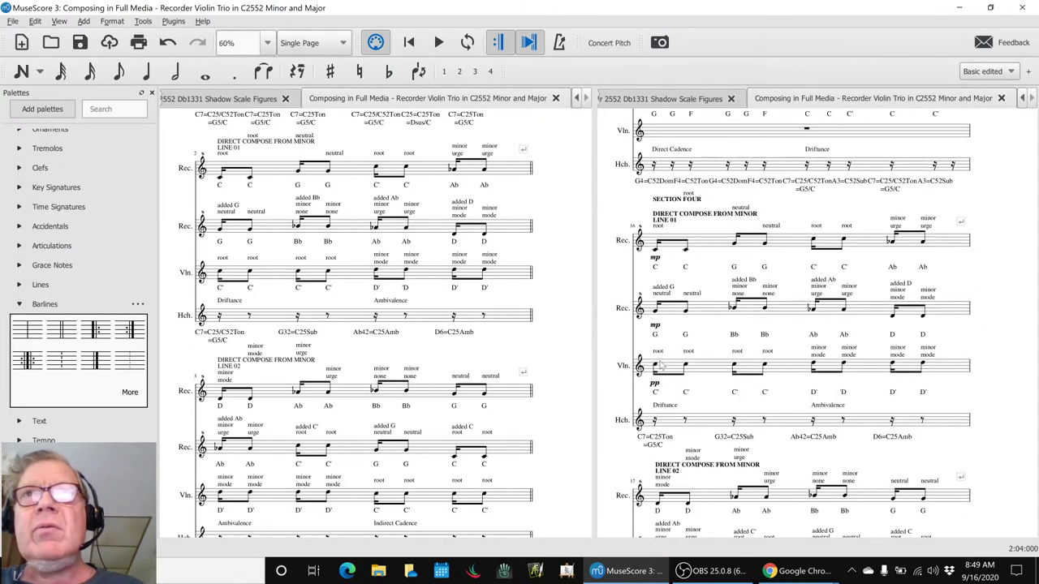
pyautogui.scroll(-5, 661, 365)
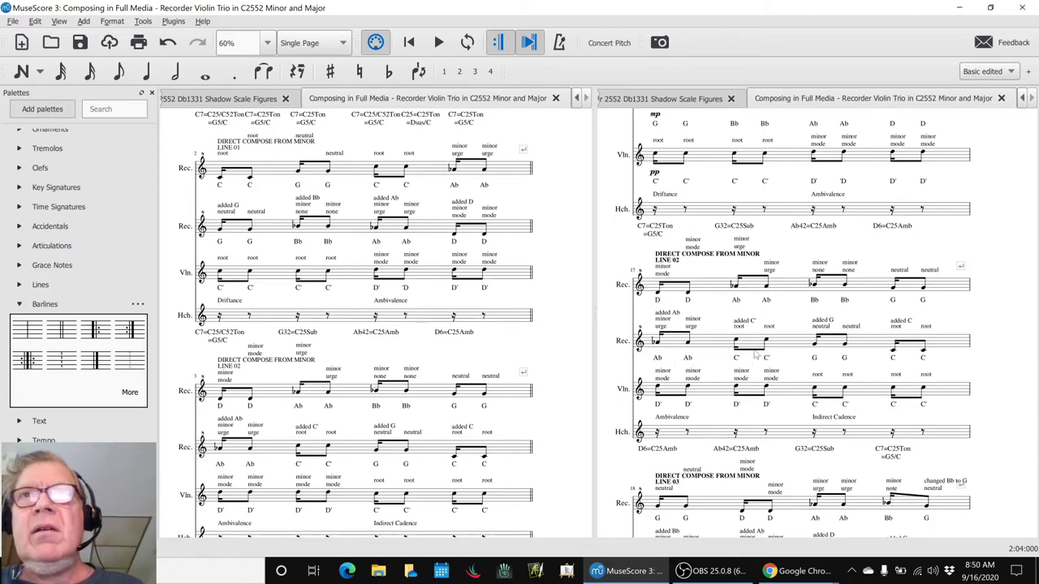
pyautogui.scroll(-9, 720, 302)
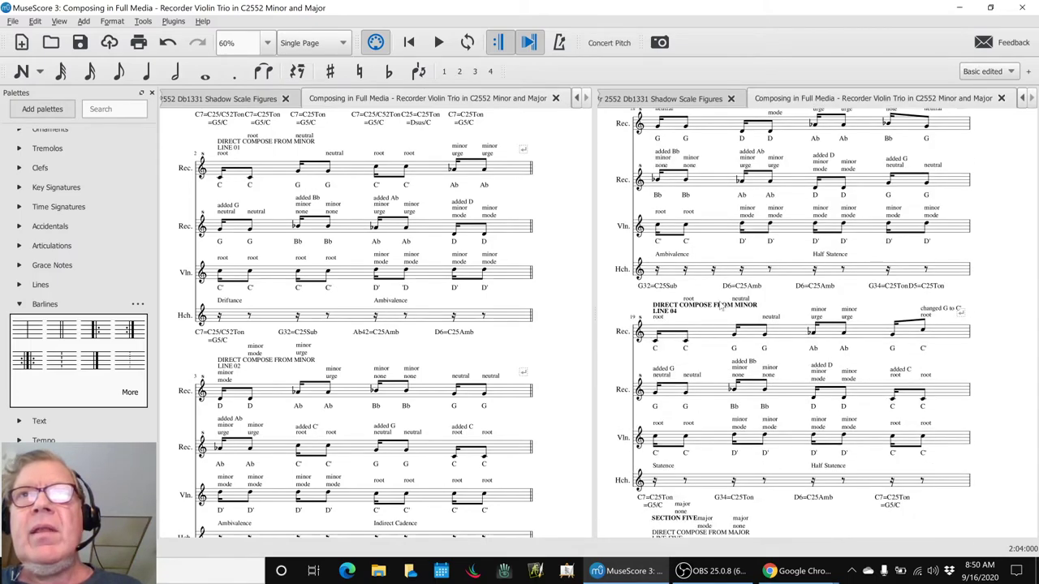
pyautogui.scroll(-7, 720, 306)
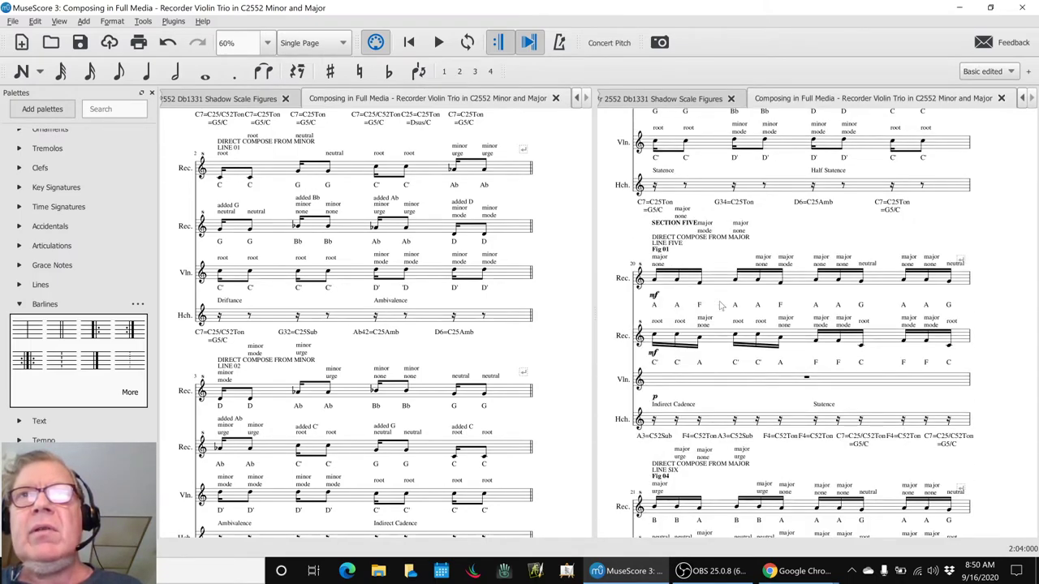
# - Deselect measure 20 and play the trio through to the LINE EIGHT system
pyautogui.click(717, 283)
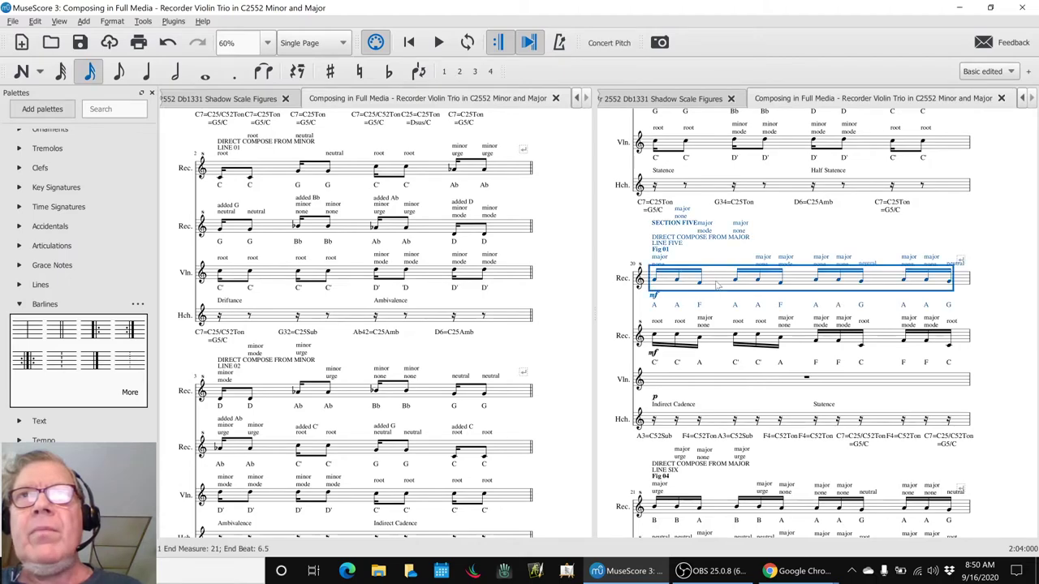
pyautogui.click(605, 317)
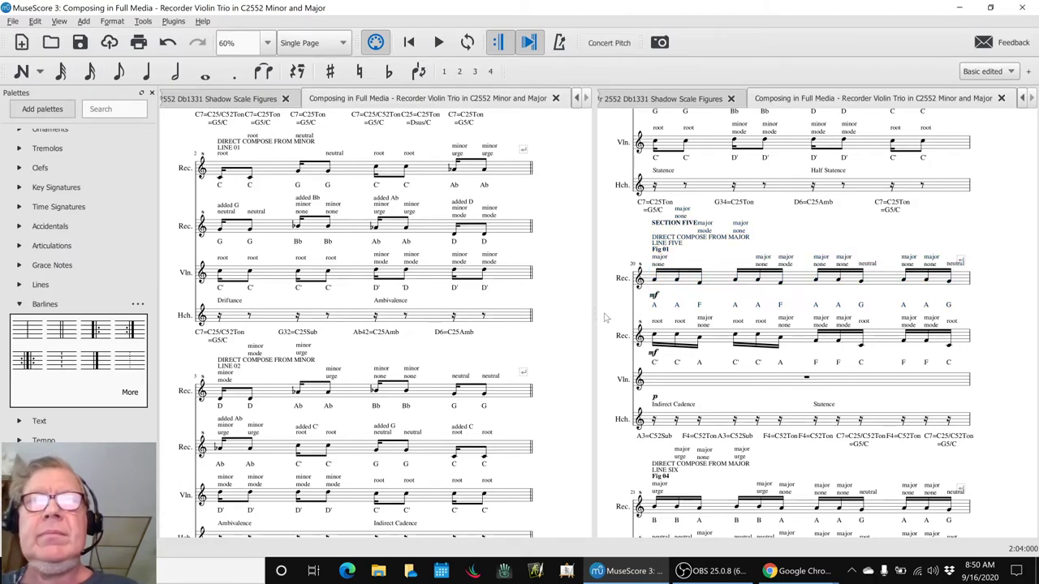
pyautogui.press('space')
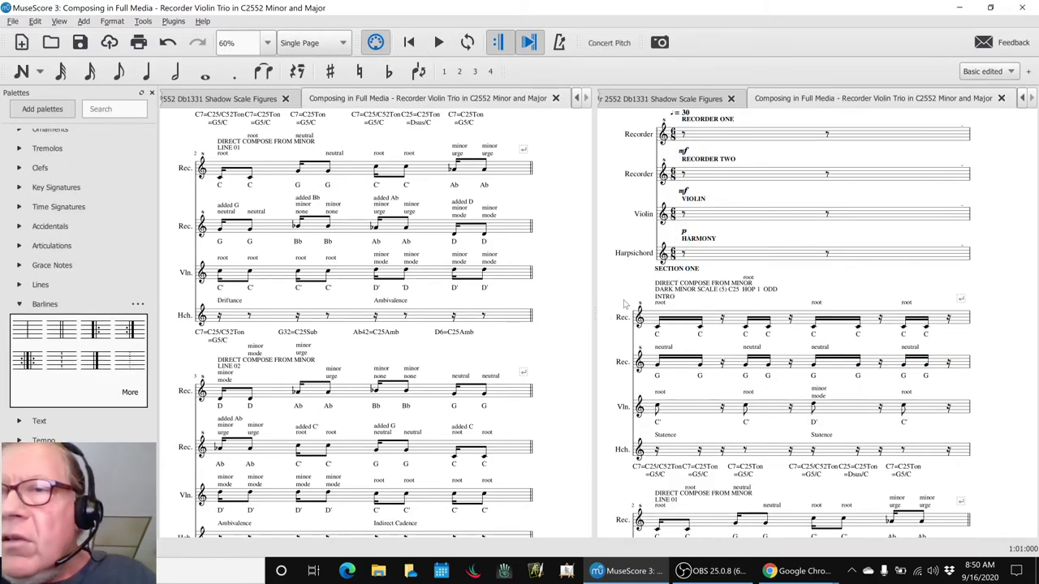
pyautogui.scroll(-15, 629, 292)
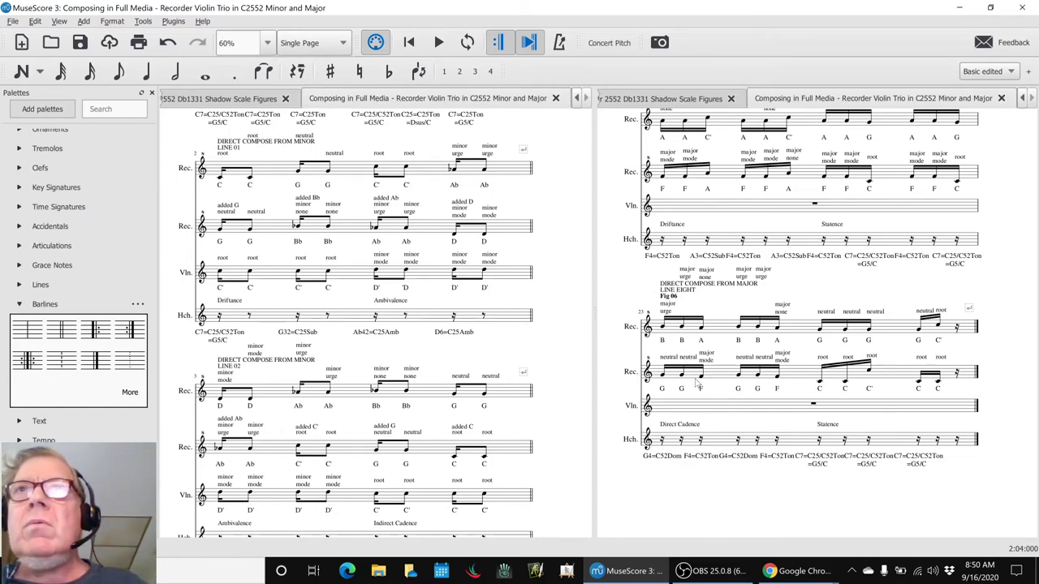
pyautogui.scroll(1, 698, 384)
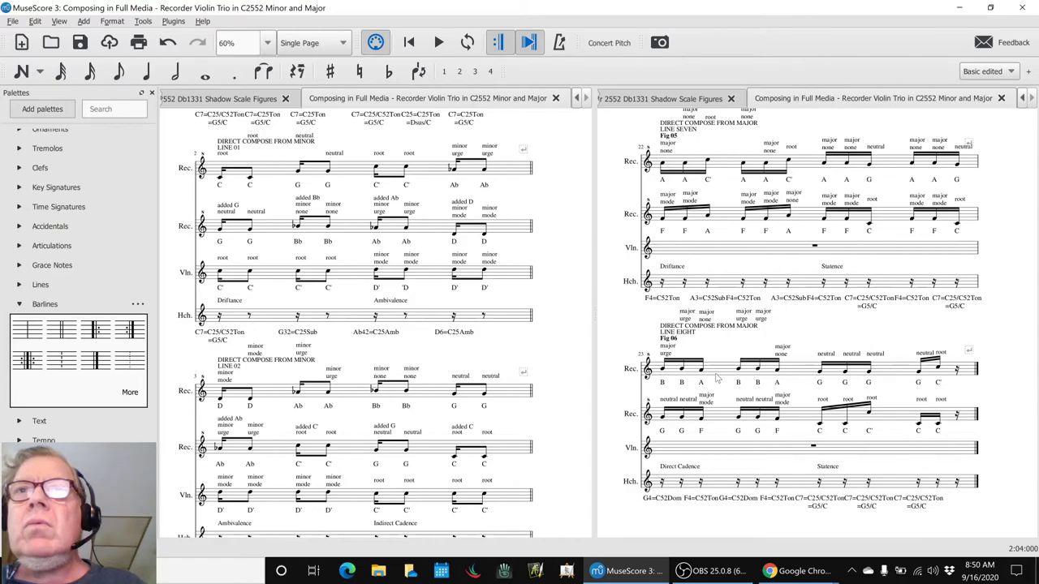
pyautogui.click(718, 284)
# - Briefly replay the LINE SEVEN Hch. measure, inspect the A3=C52Sub chord symbol, then return to Sheets
pyautogui.press('space')
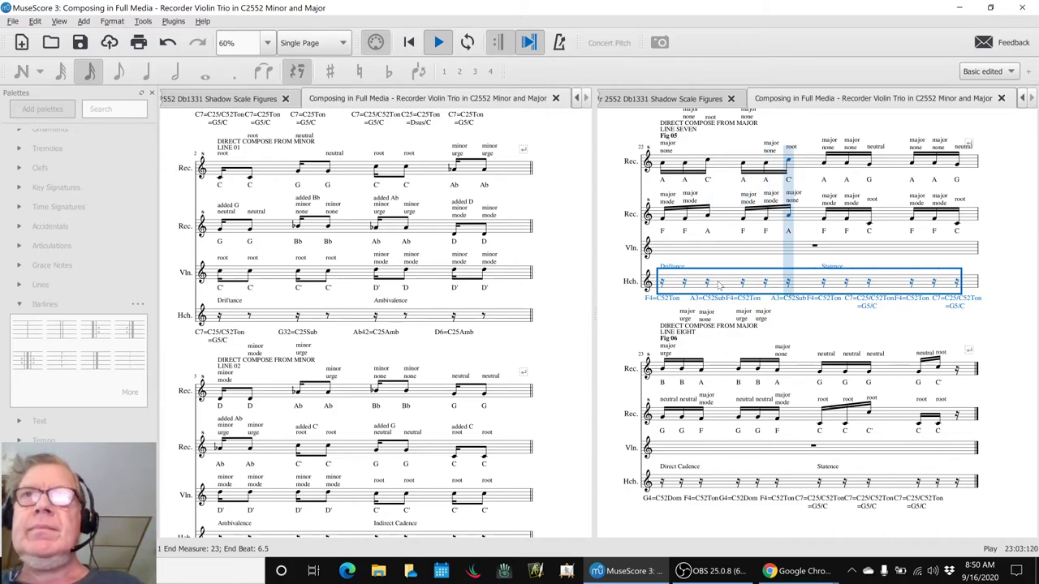
pyautogui.press('space')
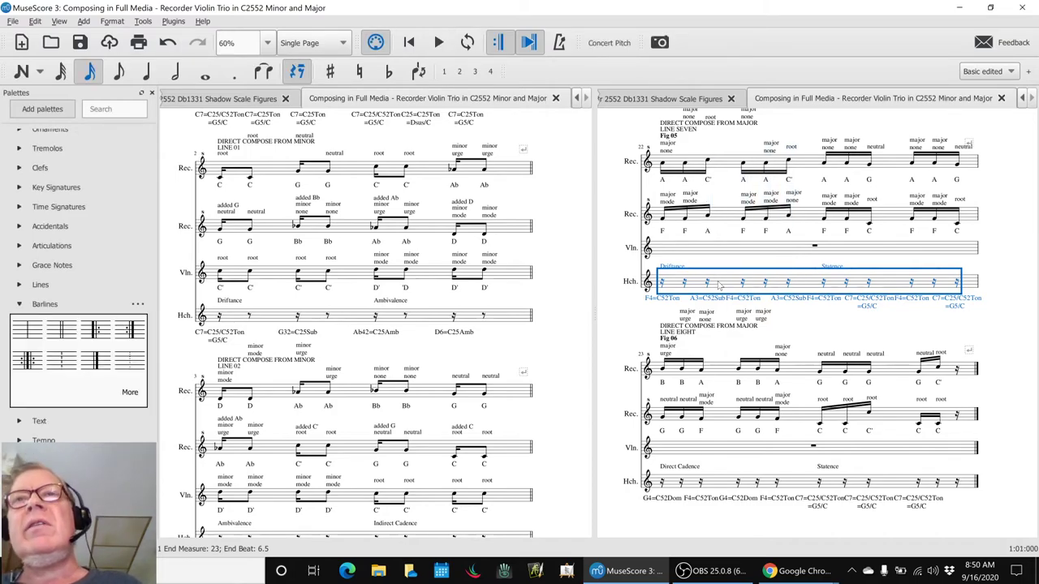
pyautogui.click(720, 301)
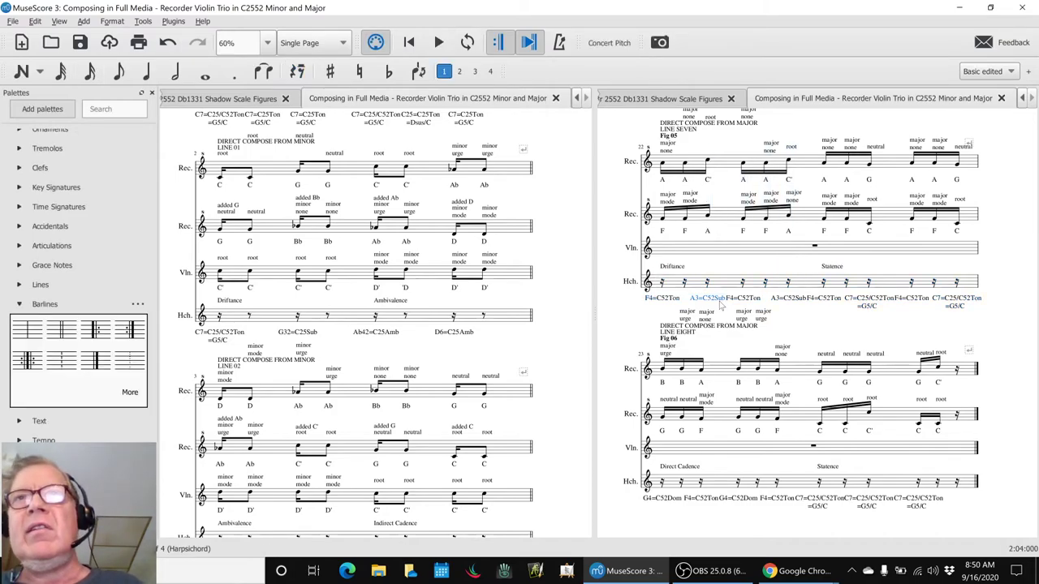
pyautogui.click(790, 318)
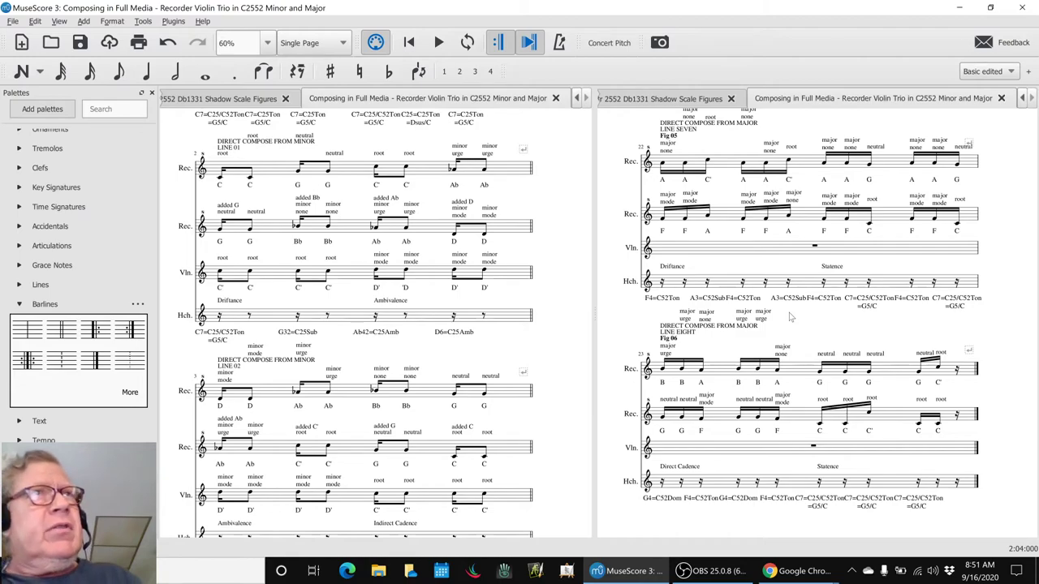
pyautogui.hotkey('alt', 'Tab')
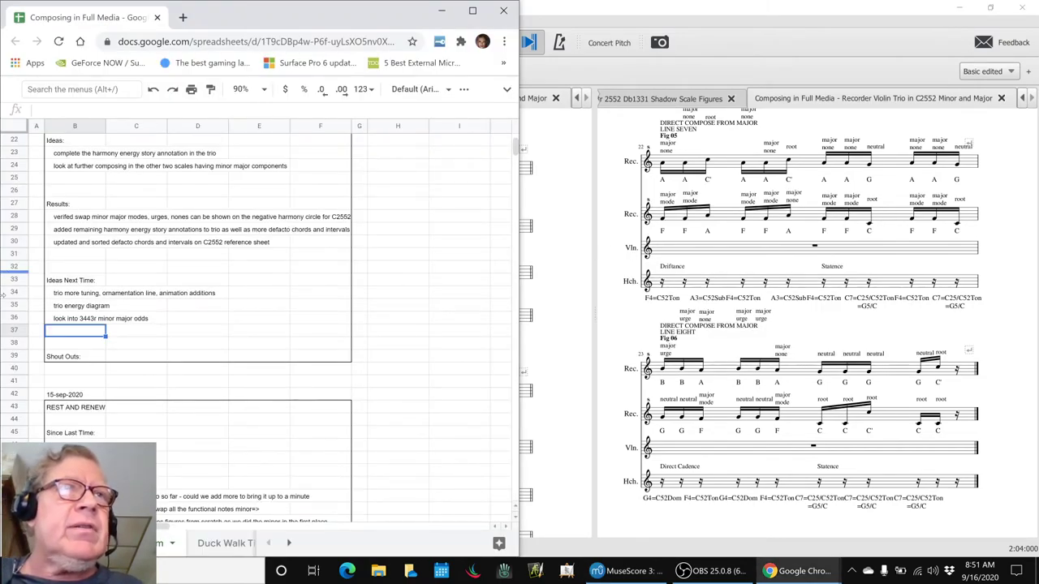
# - Review Ideas Next Time entries B34–B36, ending on '3443r minor major odds', then switch to OBS
pyautogui.click(72, 297)
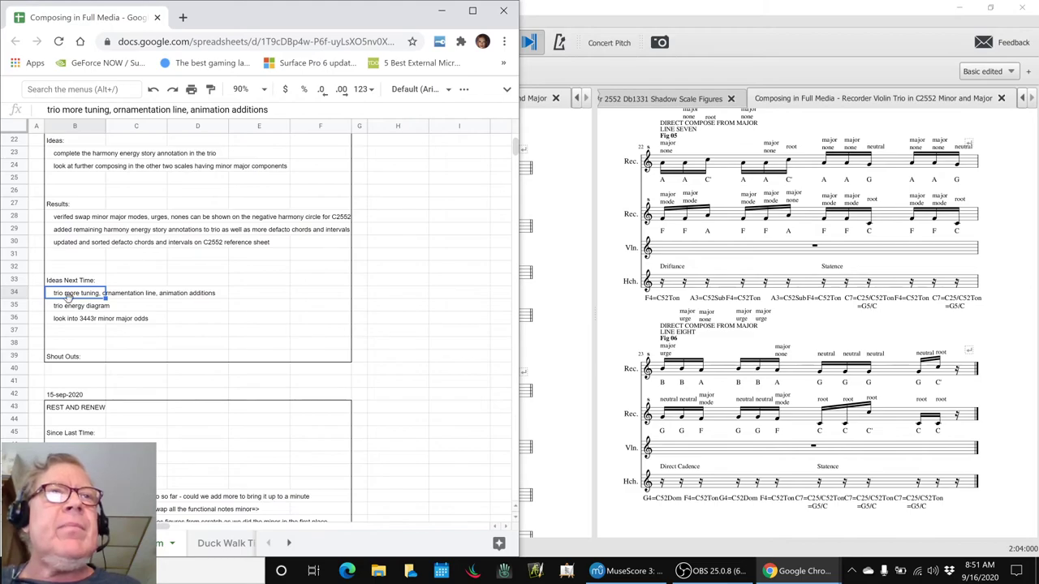
pyautogui.click(65, 308)
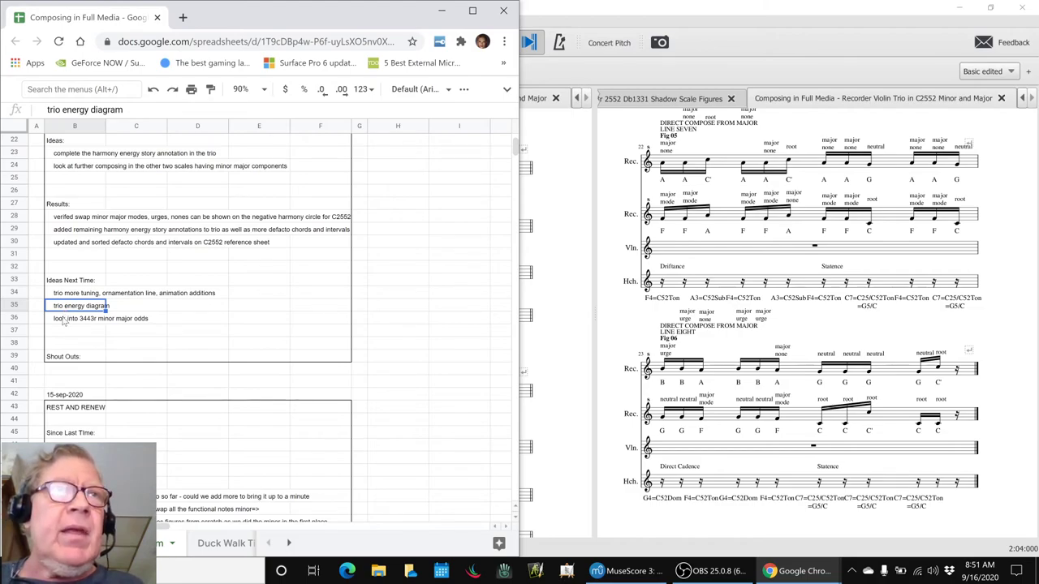
pyautogui.click(61, 321)
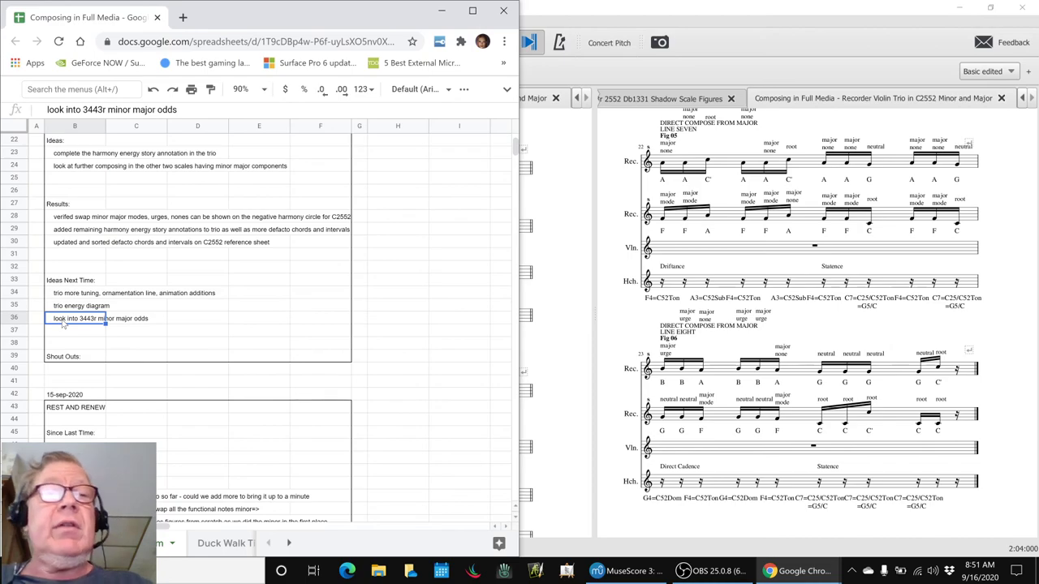
pyautogui.hotkey('alt', 'Tab')
pyautogui.hotkey('alt', 'Tab')
pyautogui.hotkey('alt', 'Tab')
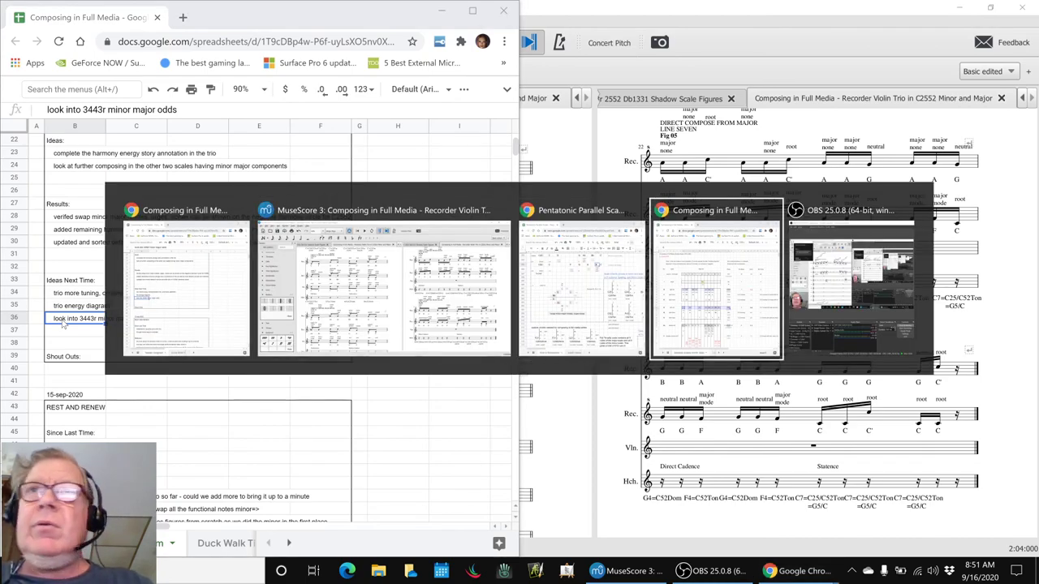
pyautogui.hotkey('alt', 'Tab')
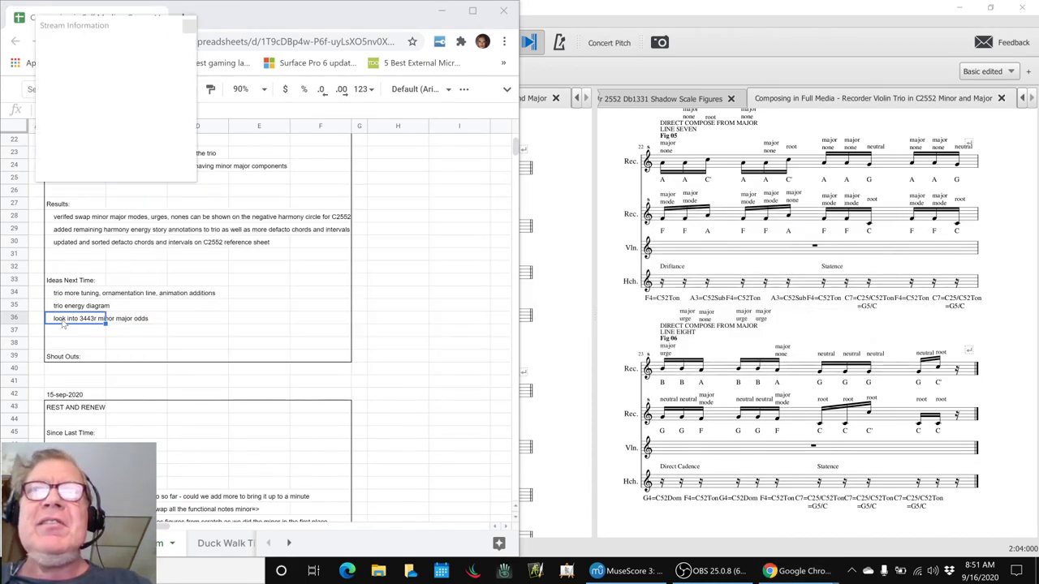